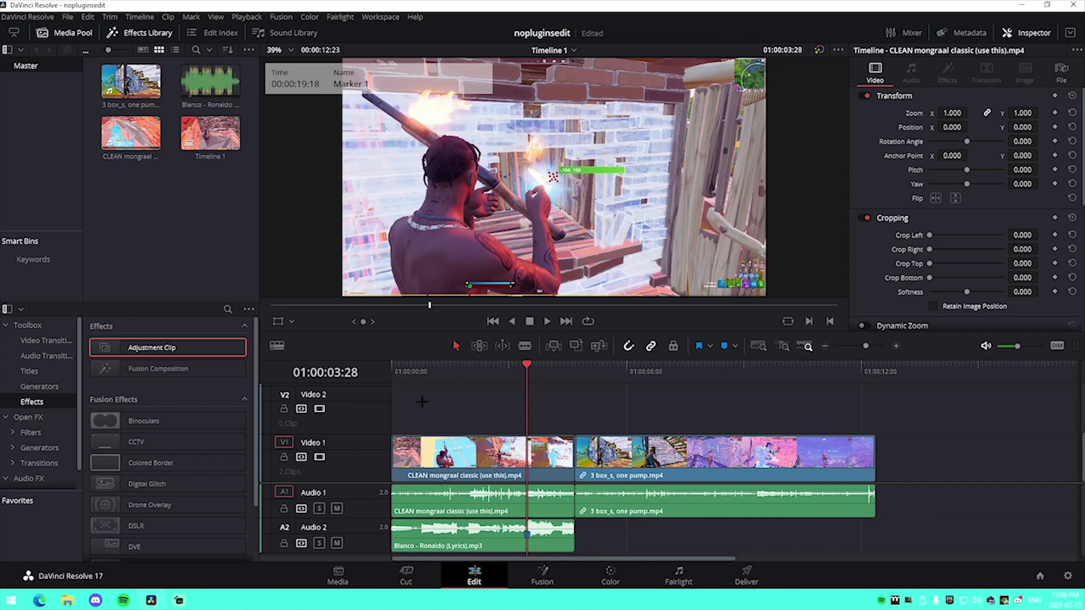
# - Review the project's master settings for timeline resolution and frame rate, leaving them as they are
pyautogui.click(177, 252)
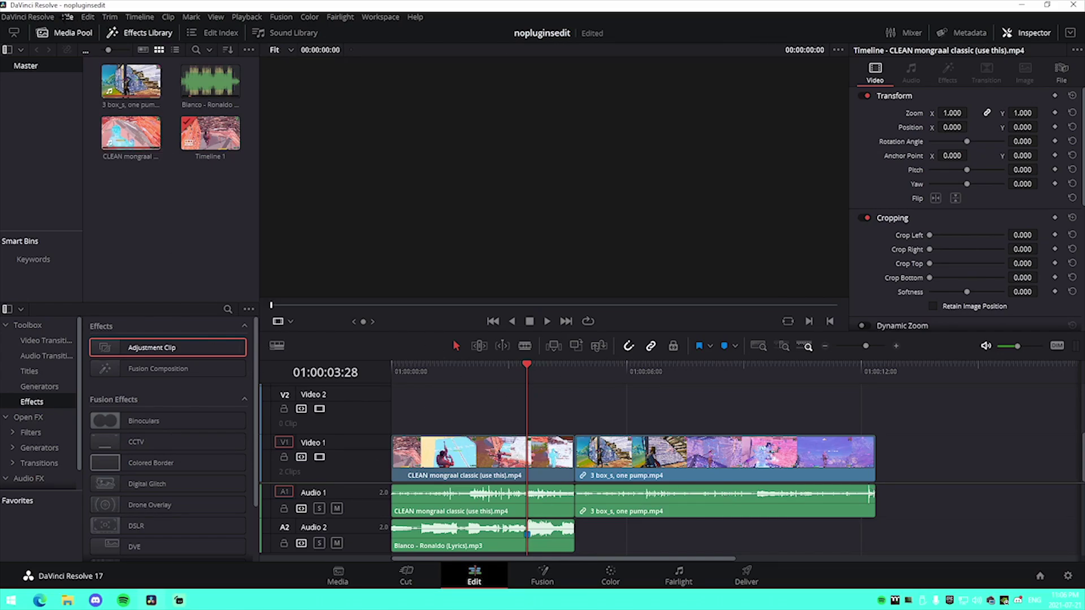
pyautogui.click(66, 17)
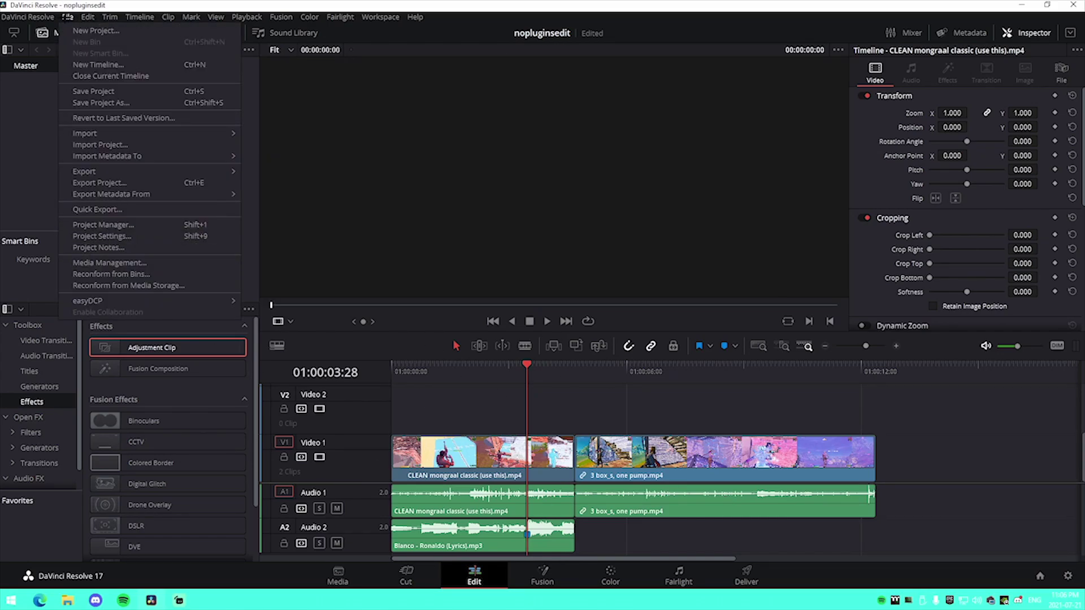
pyautogui.click(101, 236)
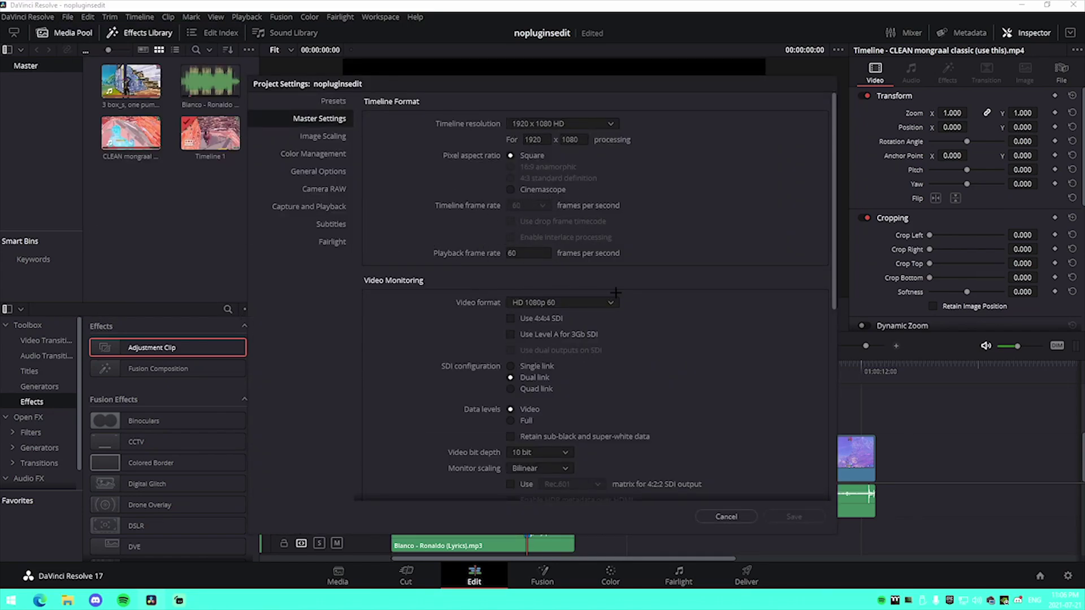
pyautogui.click(726, 516)
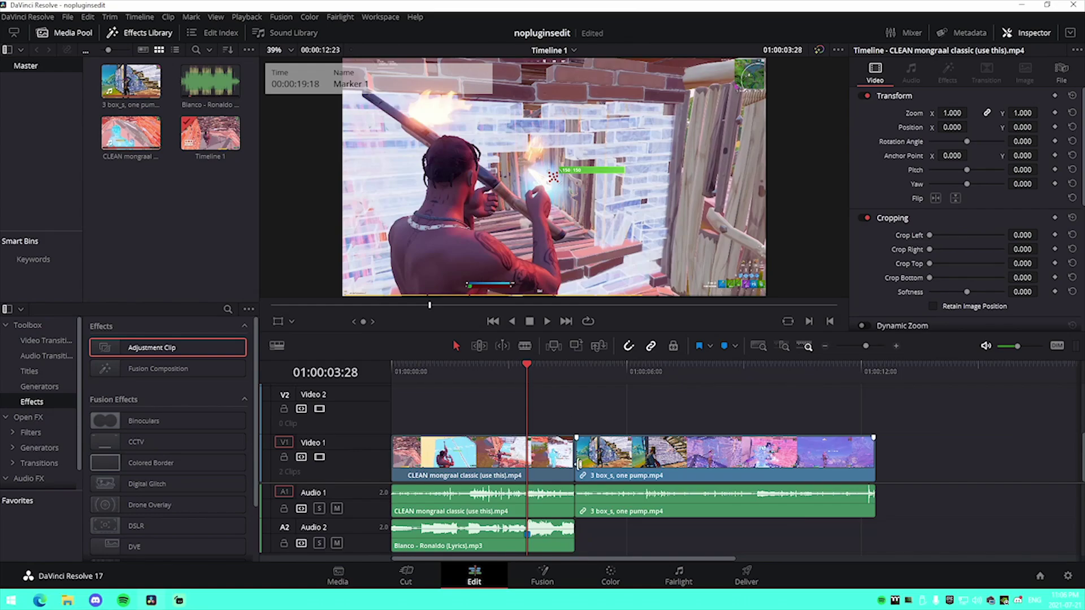
pyautogui.click(590, 502)
pyautogui.moveTo(546, 401)
pyautogui.mouseDown()
pyautogui.moveTo(557, 514)
pyautogui.moveTo(642, 516)
pyautogui.moveTo(543, 395)
pyautogui.moveTo(543, 370)
pyautogui.moveTo(608, 374)
pyautogui.moveTo(543, 380)
pyautogui.moveTo(537, 393)
pyautogui.moveTo(534, 364)
pyautogui.mouseUp()
pyautogui.click(41, 342)
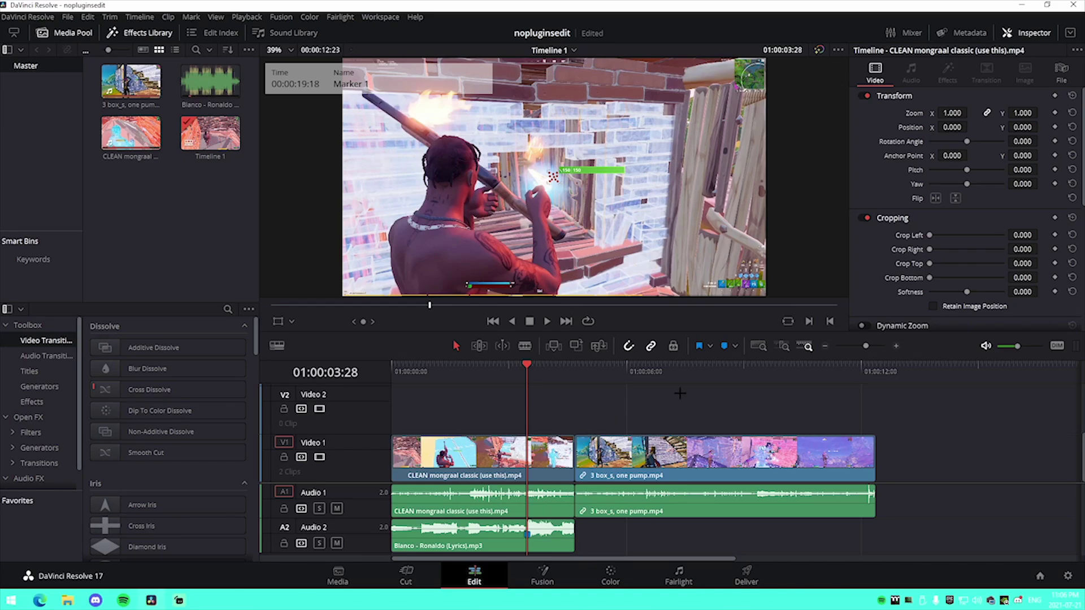
pyautogui.moveTo(864, 346); pyautogui.dragTo(864, 346)
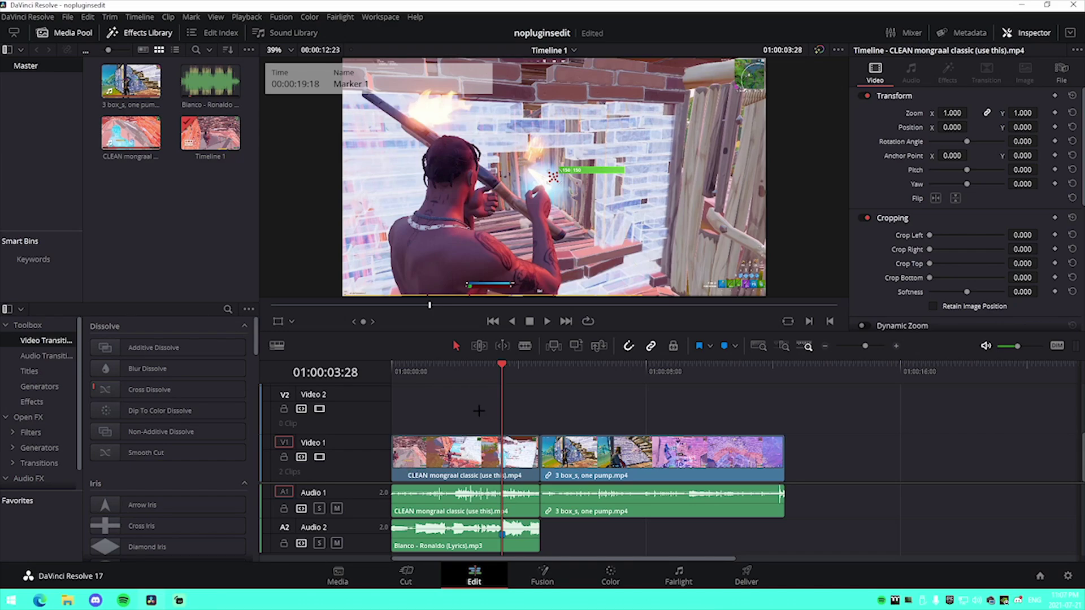
# - Place an adjustment clip on Video 2 from the marker to the end of the first gameplay clip
pyautogui.click(32, 401)
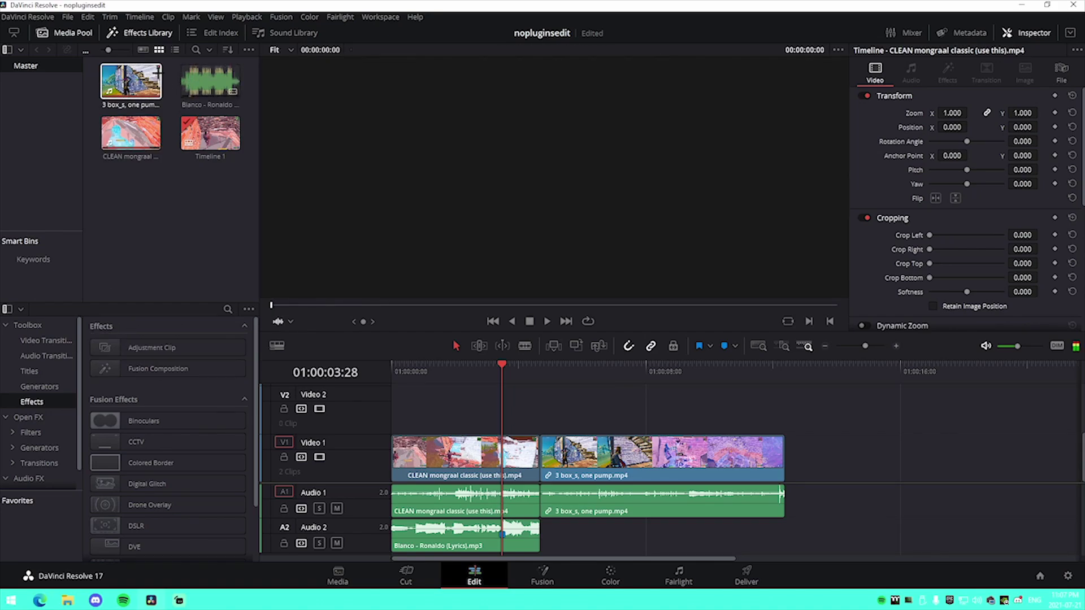
pyautogui.click(139, 33)
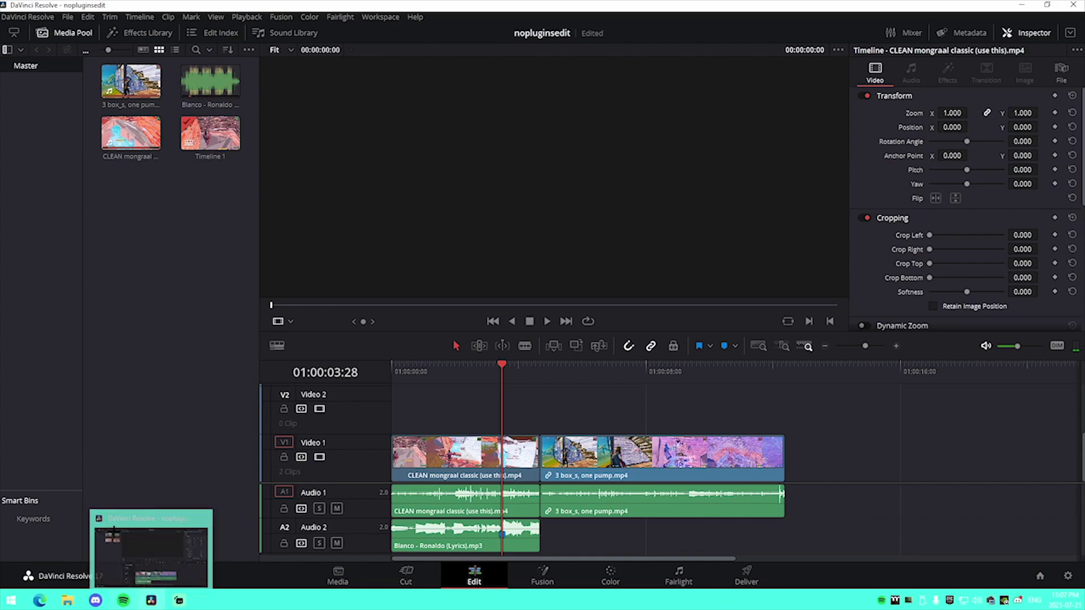
pyautogui.click(120, 31)
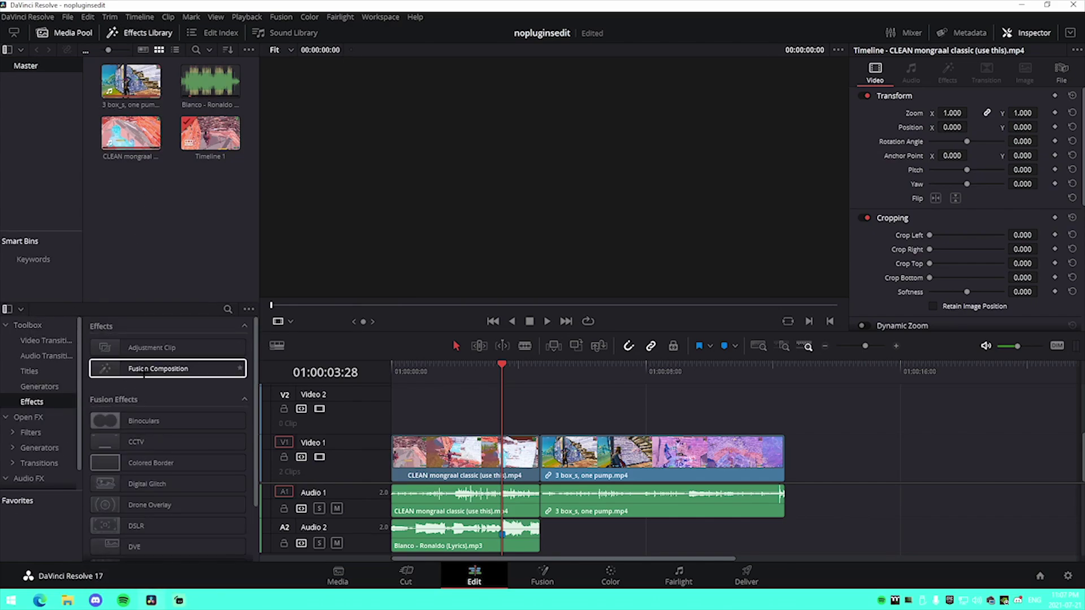
pyautogui.moveTo(152, 347); pyautogui.dragTo(539, 412)
pyautogui.hotkey('ctrl', '=')
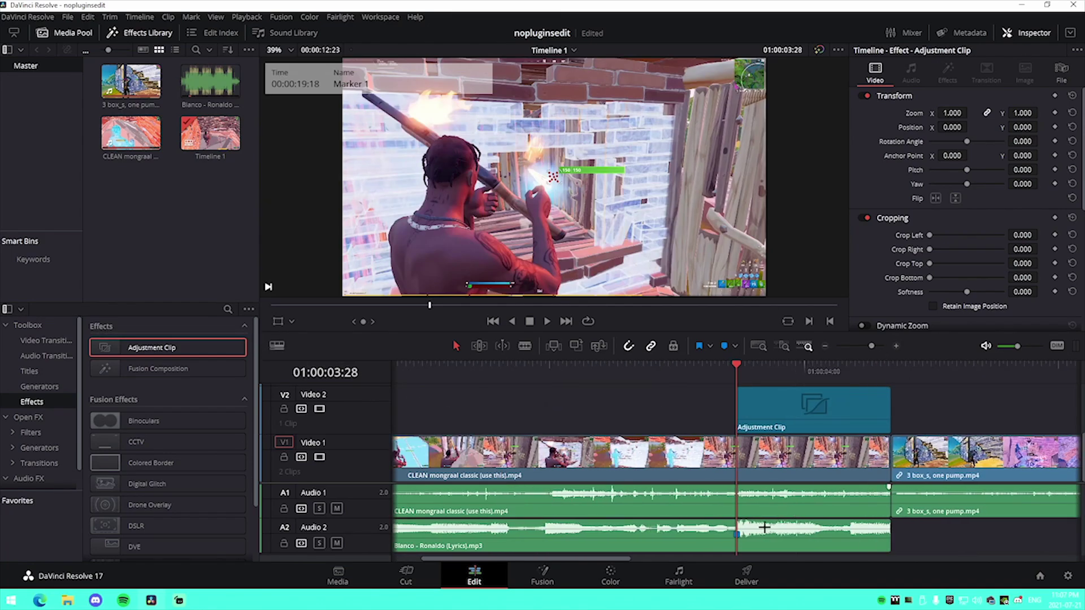
pyautogui.moveTo(871, 345); pyautogui.dragTo(867, 346)
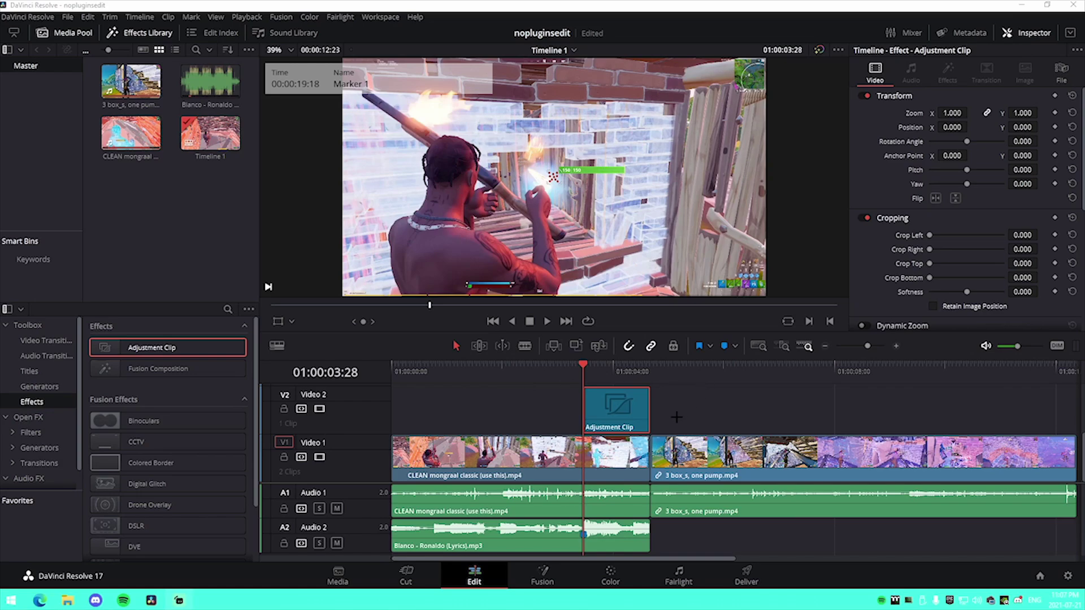
pyautogui.moveTo(648, 419)
pyautogui.mouseDown()
pyautogui.moveTo(667, 418)
pyautogui.moveTo(649, 419)
pyautogui.mouseUp()
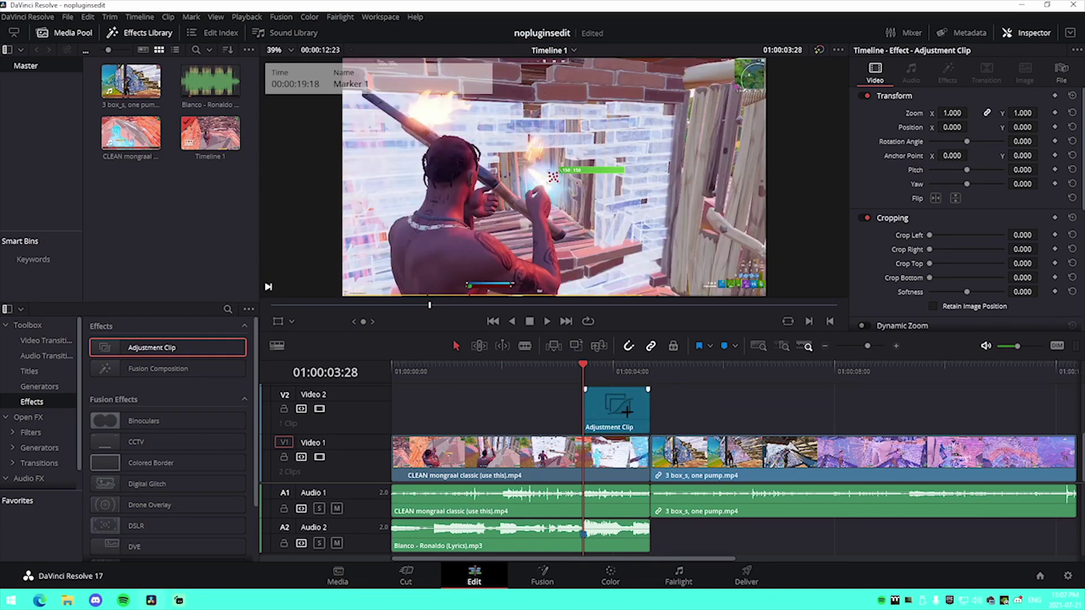
# - Open the adjustment clip's composition in Fusion and hide the Spline editor so the node graph fills the width
pyautogui.click(536, 581)
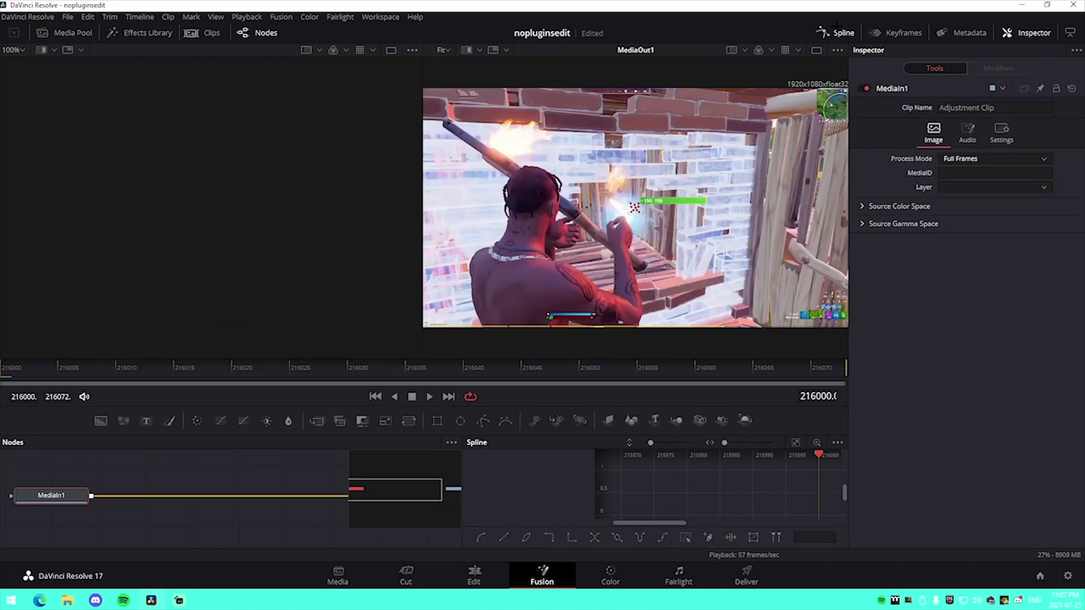
pyautogui.click(837, 28)
pyautogui.moveTo(615, 484); pyautogui.dragTo(726, 485)
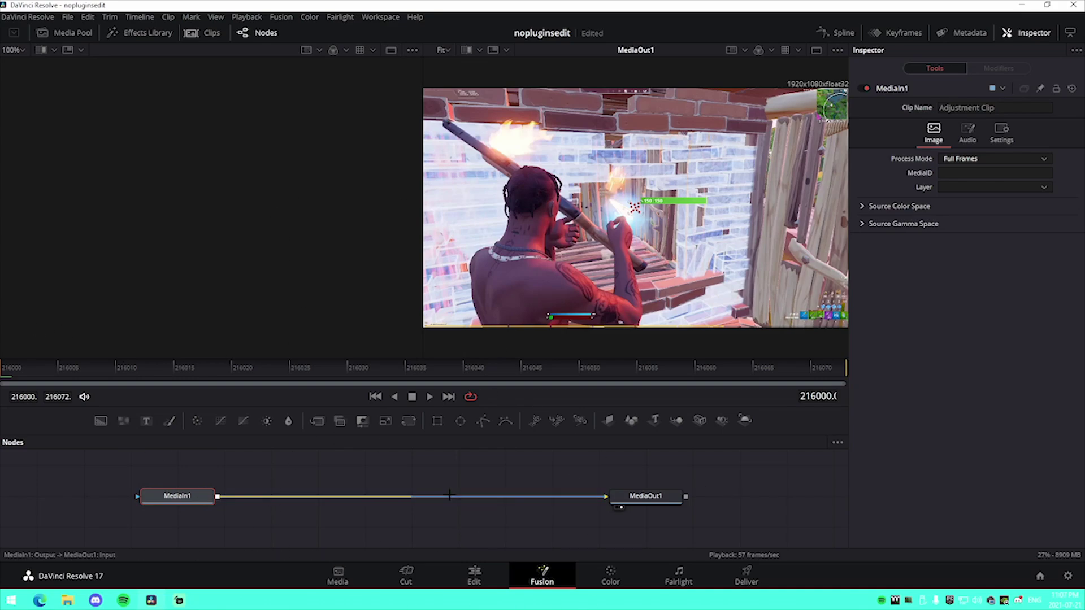
pyautogui.scroll(-2, 448, 497)
# - Switch to File Explorer and browse to the No Plugins Presets folder on the Desktop
pyautogui.click(96, 514)
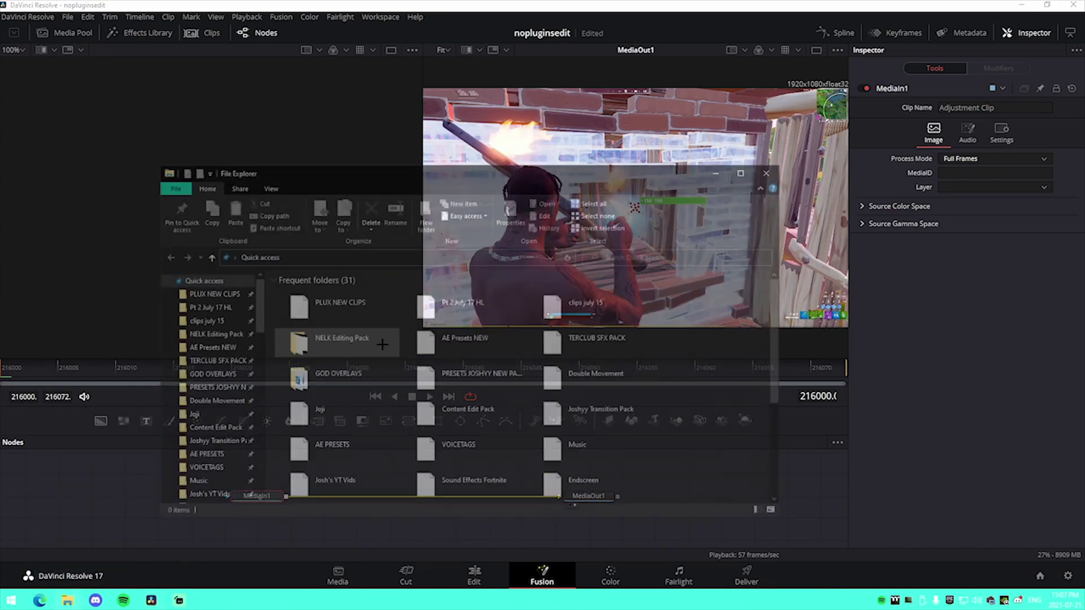
pyautogui.scroll(-1, 197, 497)
pyautogui.scroll(-4, 197, 497)
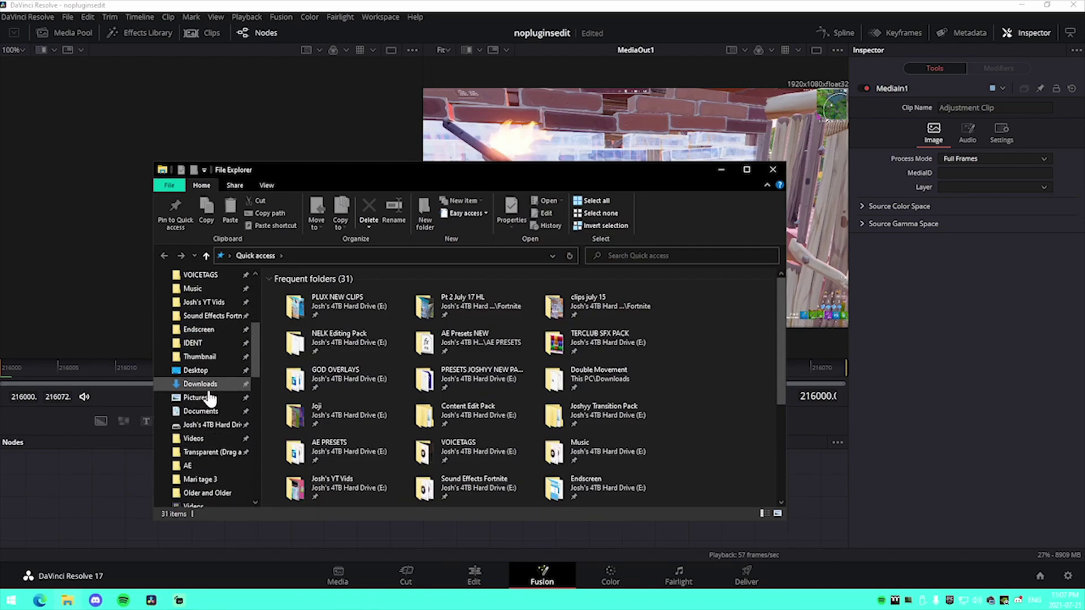
pyautogui.click(197, 370)
pyautogui.doubleClick(381, 305)
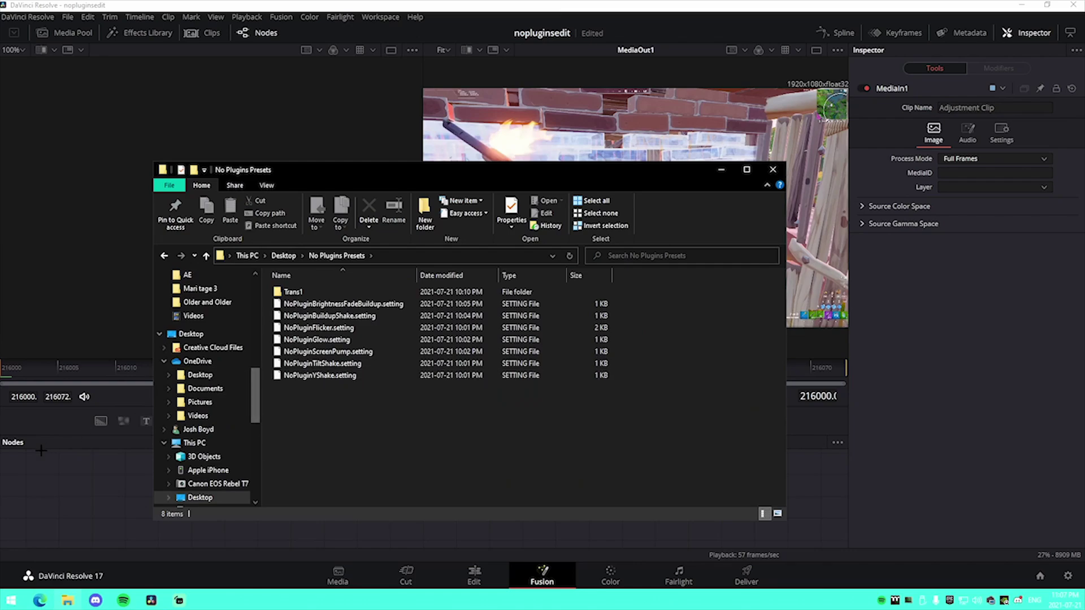
pyautogui.click(63, 500)
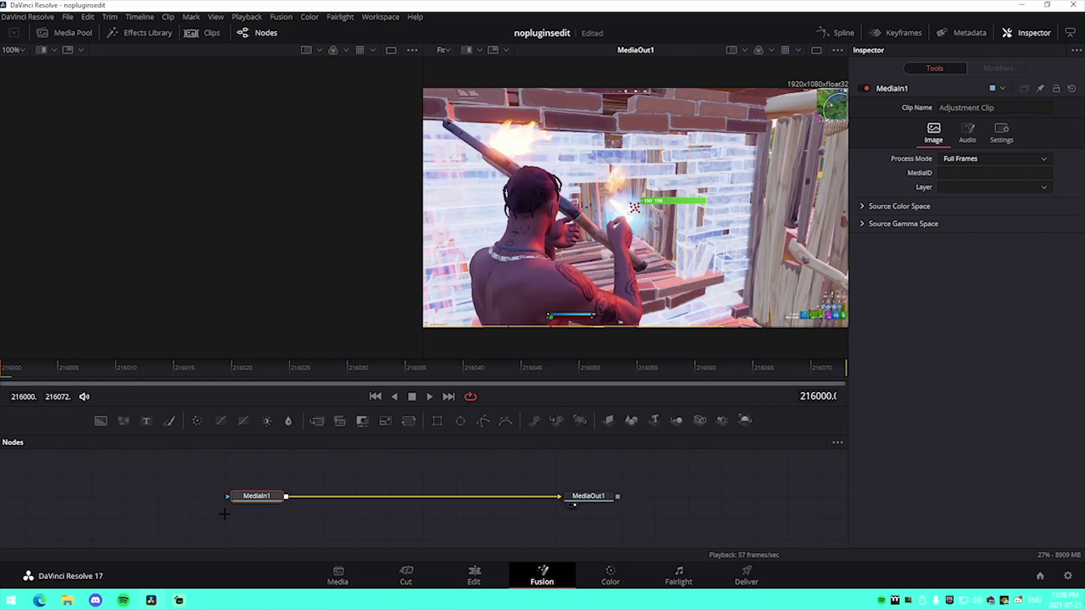
# - Insert the NoPluginTiltShake.setting preset from the No Plugins Presets folder between MediaIn1 and MediaOut1
pyautogui.moveTo(370, 476); pyautogui.dragTo(357, 475)
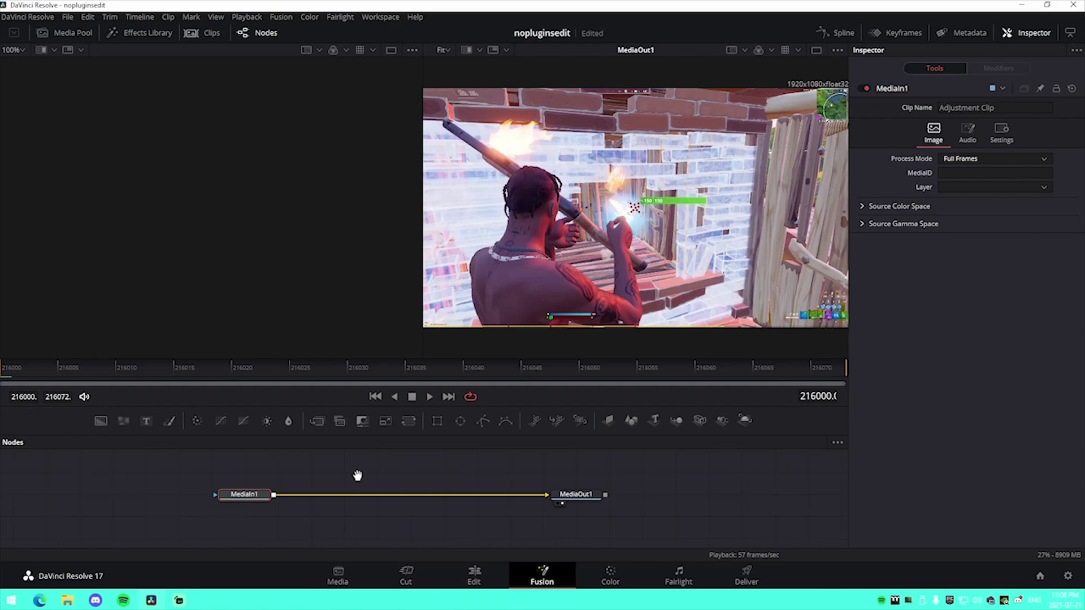
pyautogui.click(68, 600)
pyautogui.moveTo(319, 363); pyautogui.dragTo(338, 485)
pyautogui.click(271, 528)
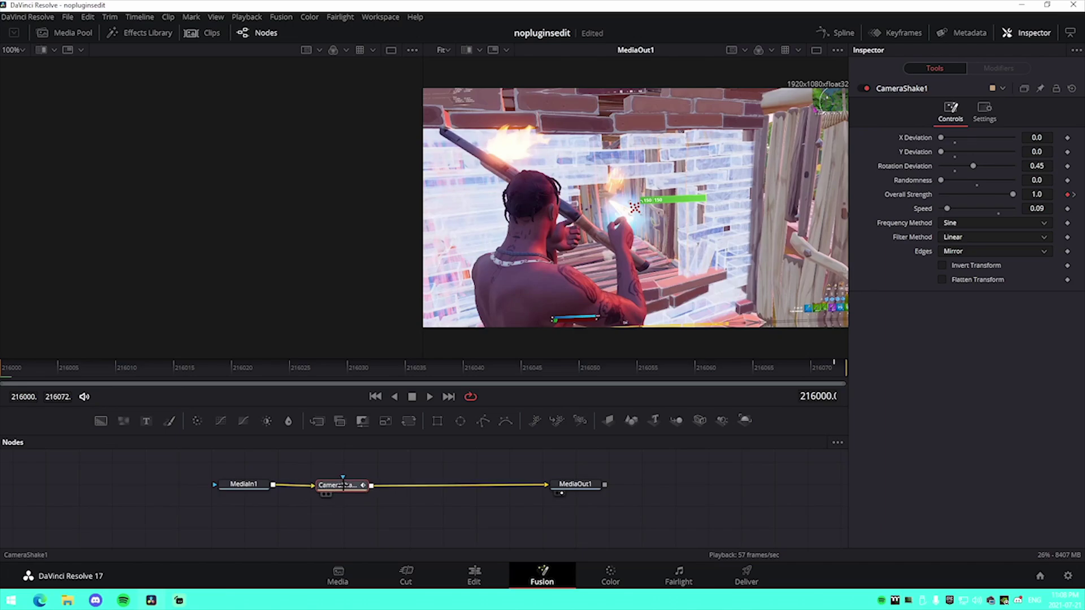
# - Play back the tilt shake effect in the Fusion viewer
pyautogui.press('space')
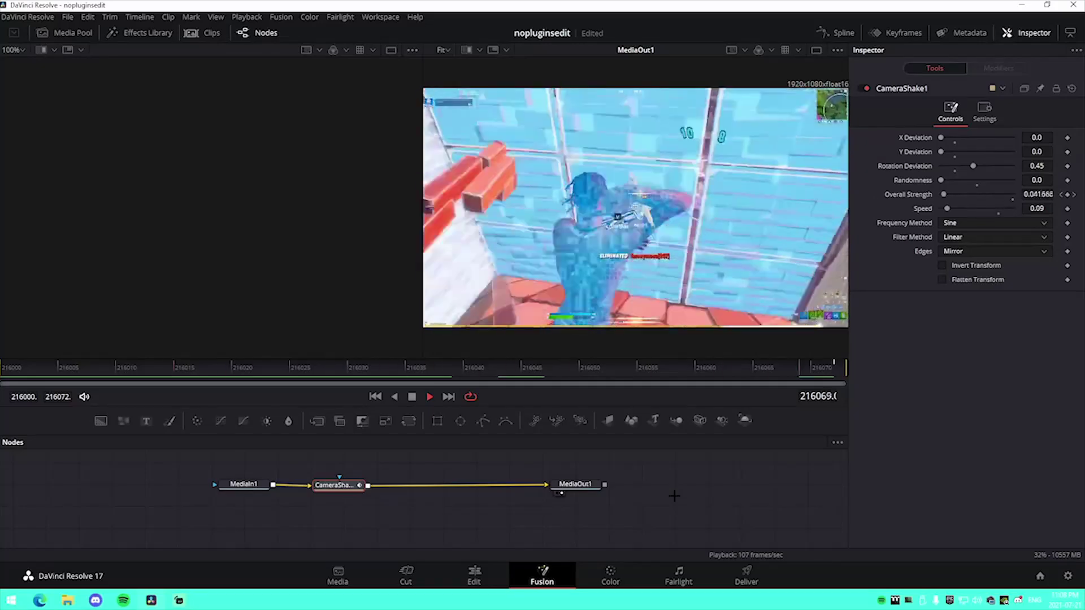
pyautogui.press('space')
pyautogui.press('space')
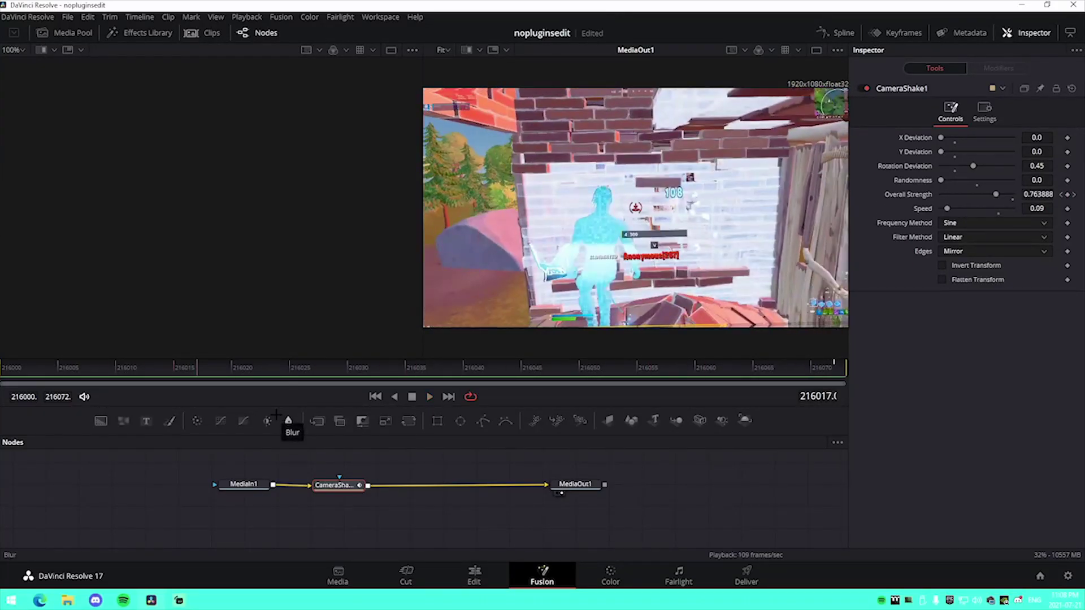
pyautogui.press('space')
# - Return to the Edit page and play the timeline through the adjustment clip to preview the tilt shake
pyautogui.click(474, 576)
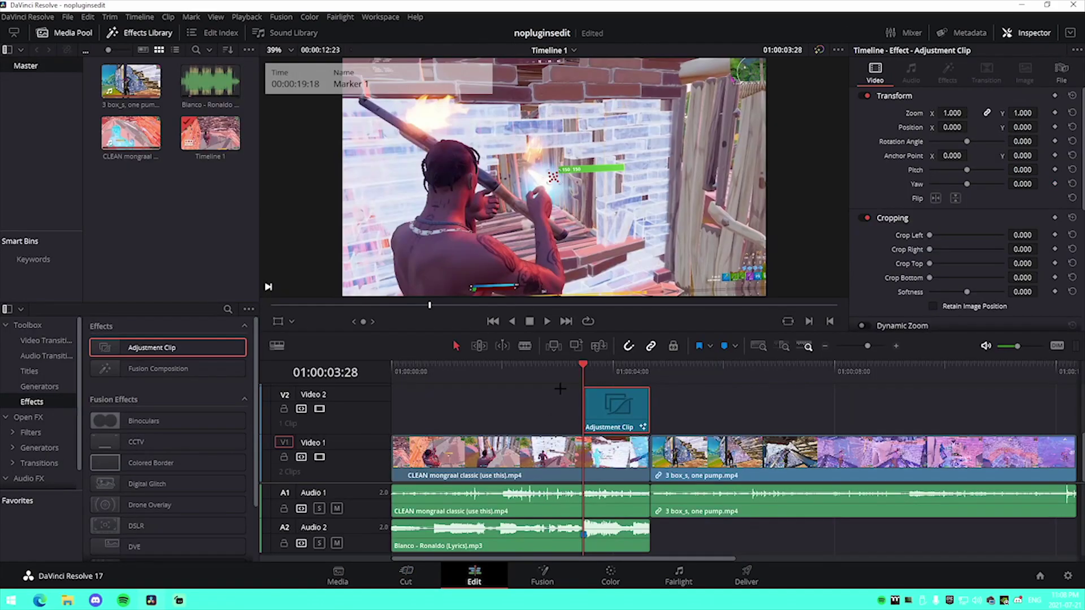
pyautogui.click(562, 374)
pyautogui.press('space')
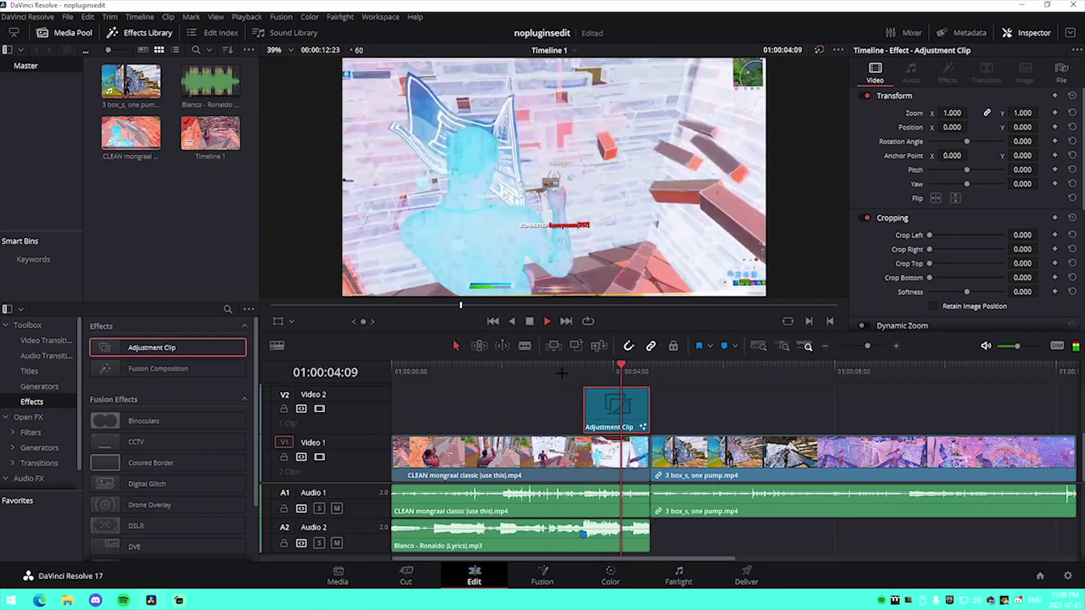
pyautogui.click(565, 372)
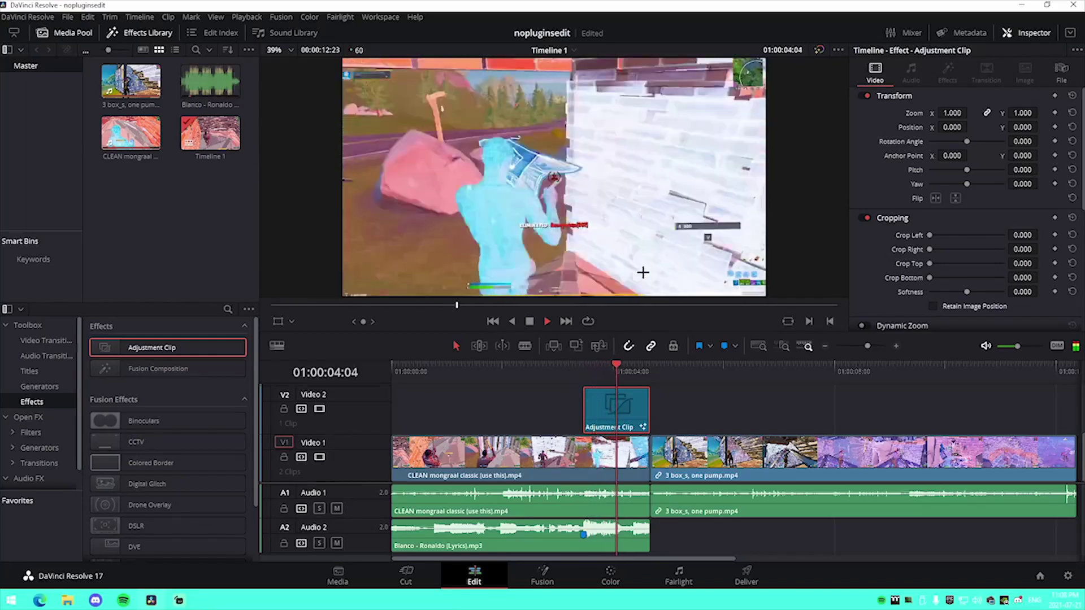
pyautogui.press('space')
# - Inspect the tilt shake's Overall Strength keyframes at the first and last frames in Fusion
pyautogui.click(543, 573)
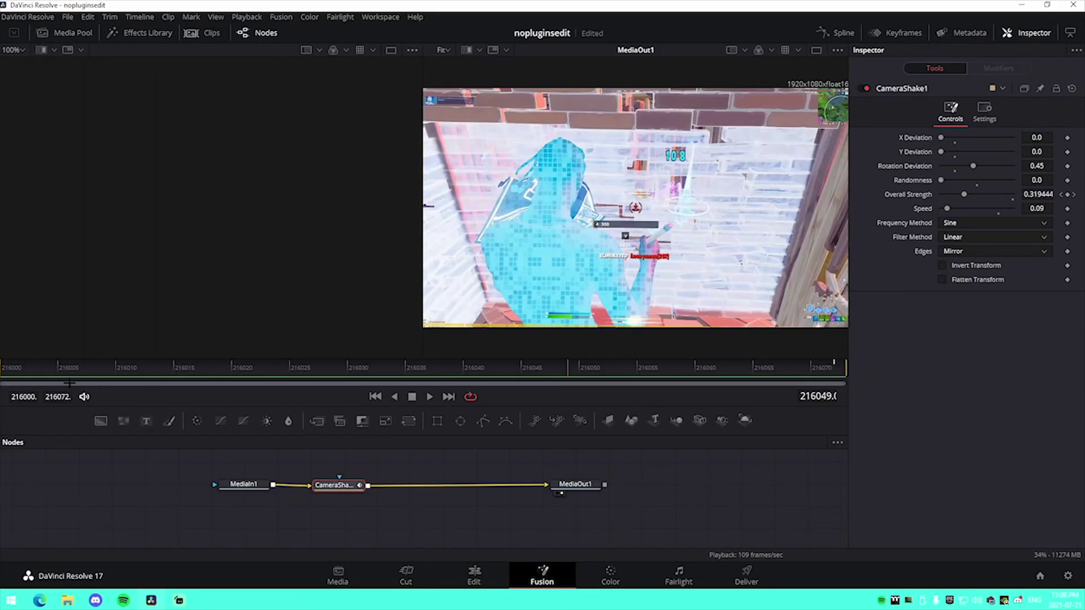
pyautogui.press('Home')
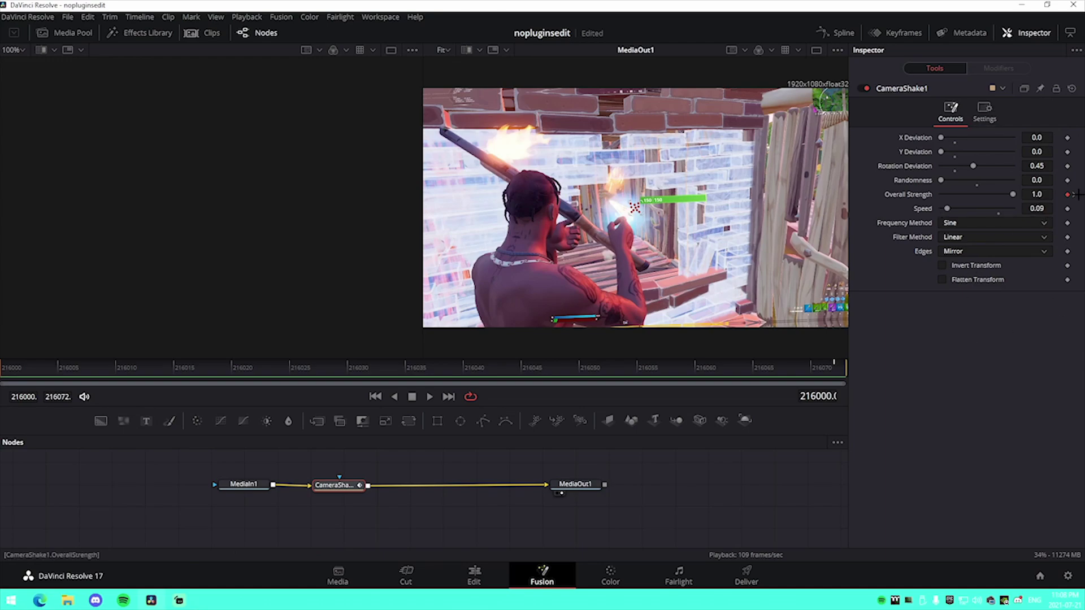
pyautogui.press('End')
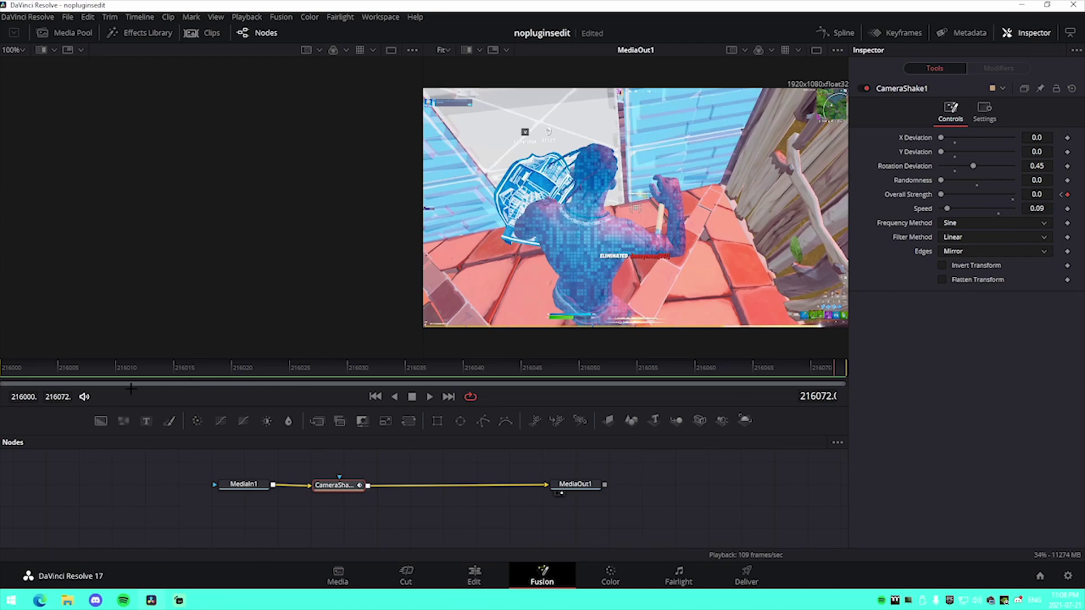
# - Insert the NoPluginYShake.setting preset between the tilt shake node and MediaOut1
pyautogui.click(67, 600)
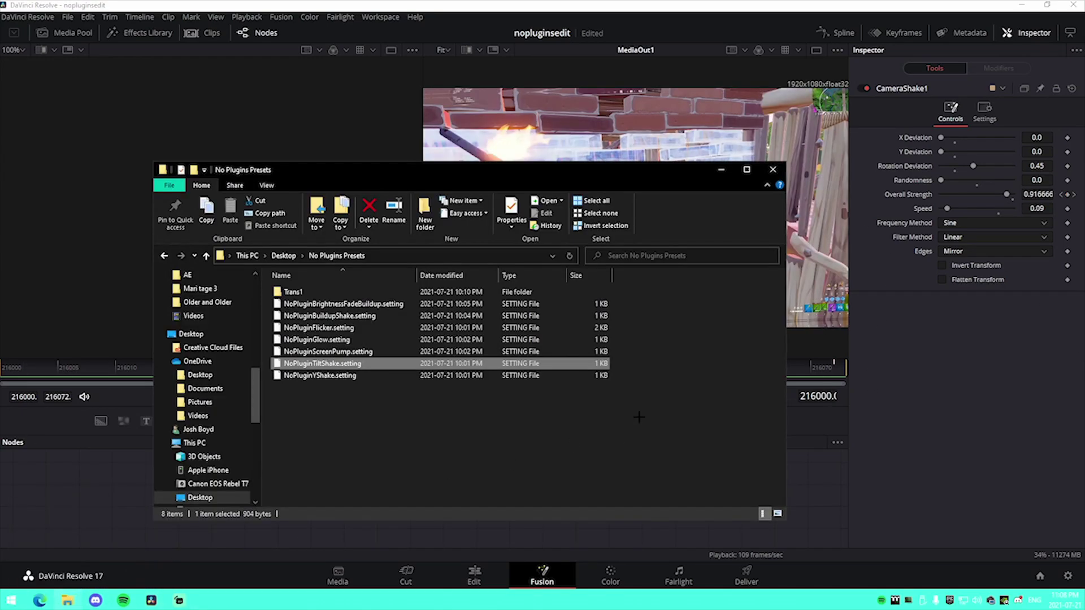
pyautogui.moveTo(323, 378); pyautogui.dragTo(326, 481)
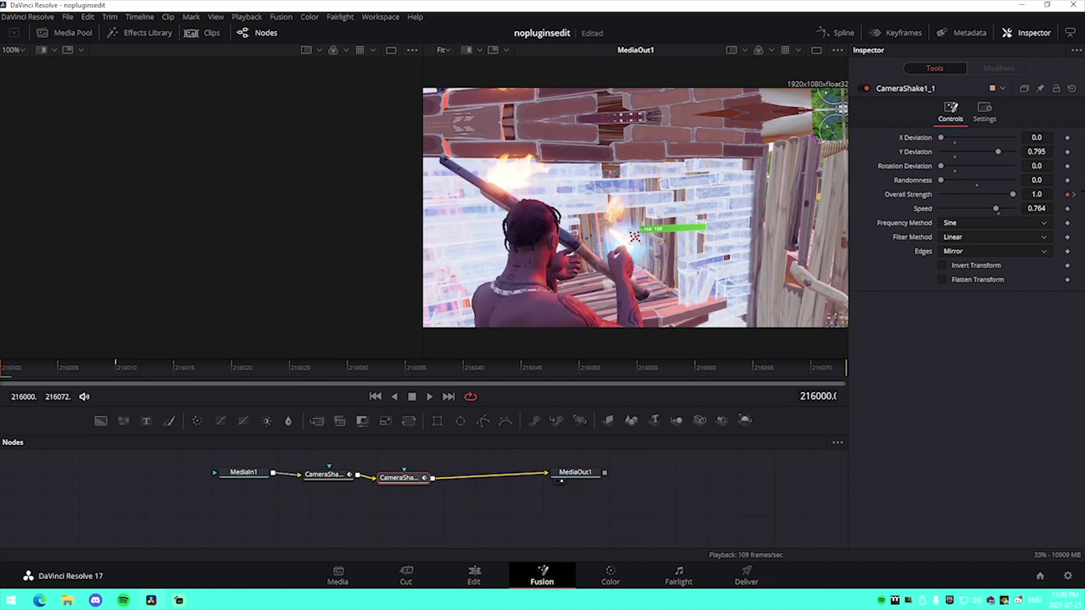
# - Check the Y shake's next Overall Strength keyframe, play back the combined shakes, and return to the first frame
pyautogui.click(1072, 195)
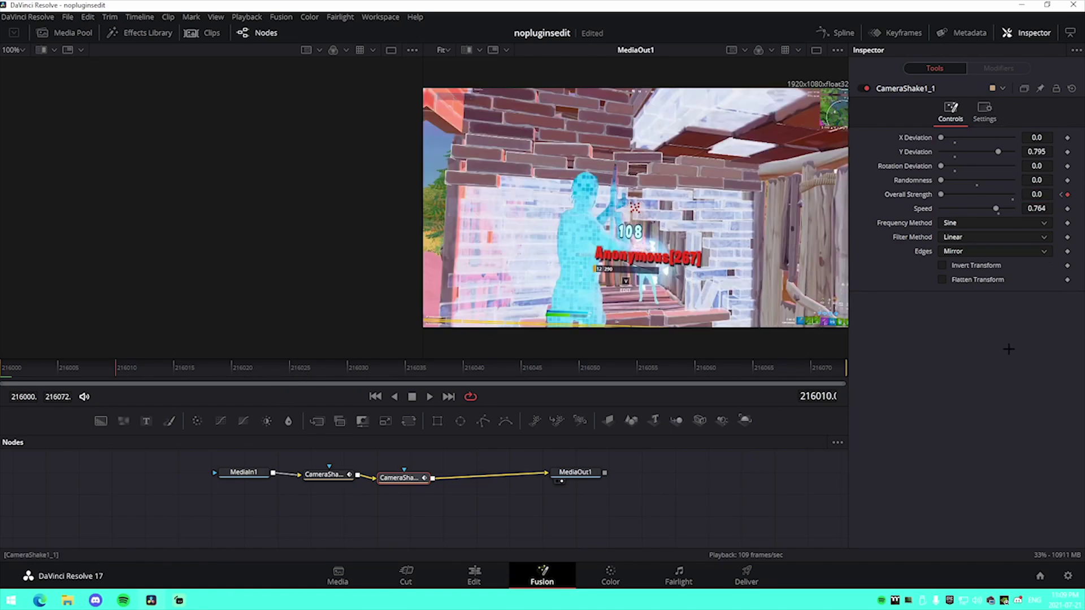
pyautogui.press('space')
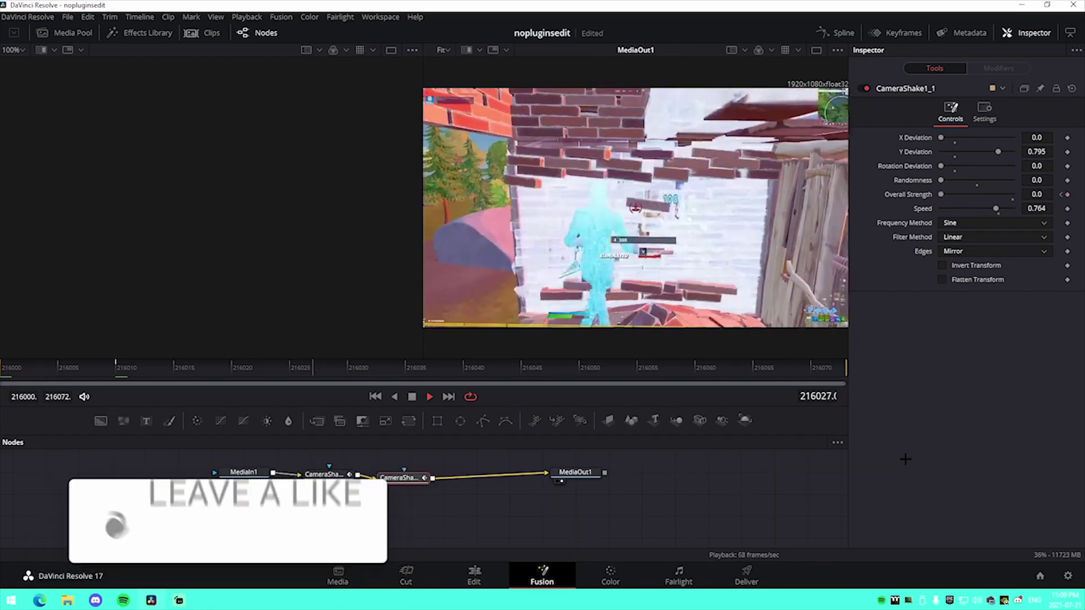
pyautogui.press('space')
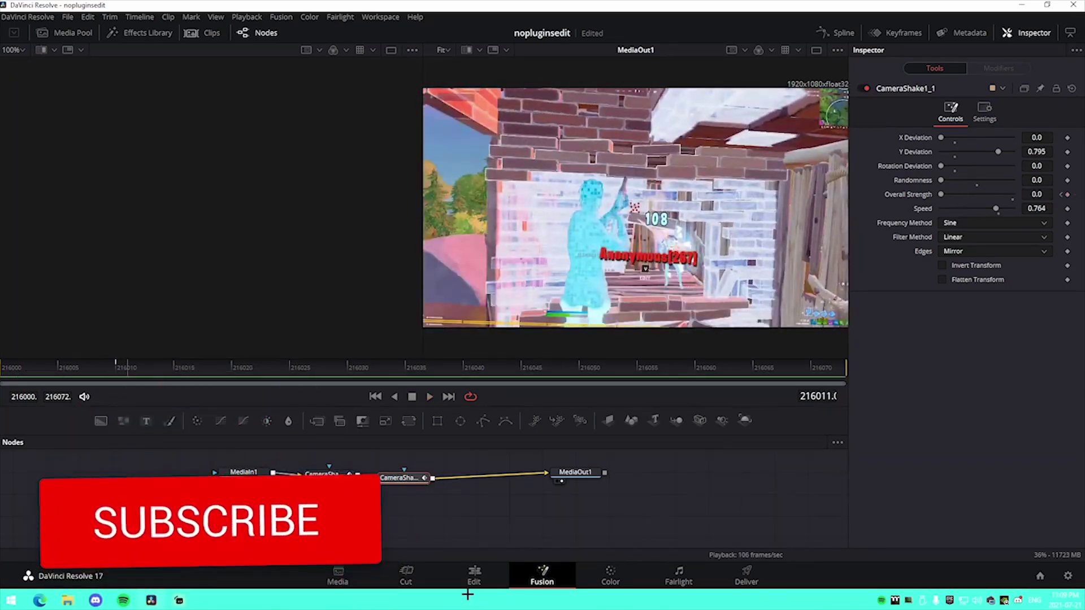
pyautogui.moveTo(47, 373); pyautogui.dragTo(2, 536)
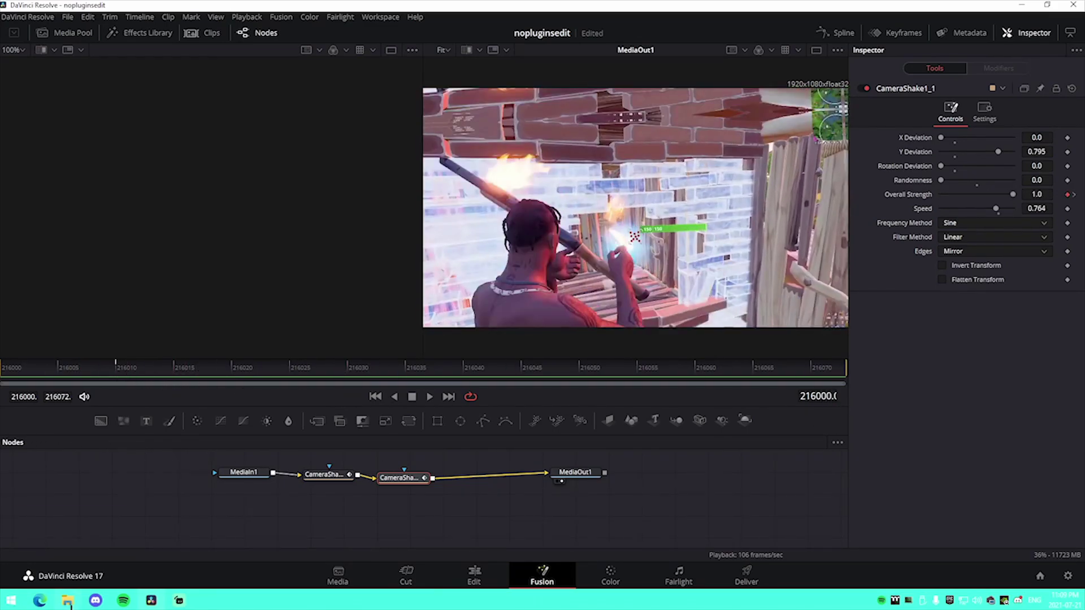
# - Insert the NoPluginFlicker.setting preset after the Y shake node and move MediaOut1 away to make room
pyautogui.click(72, 604)
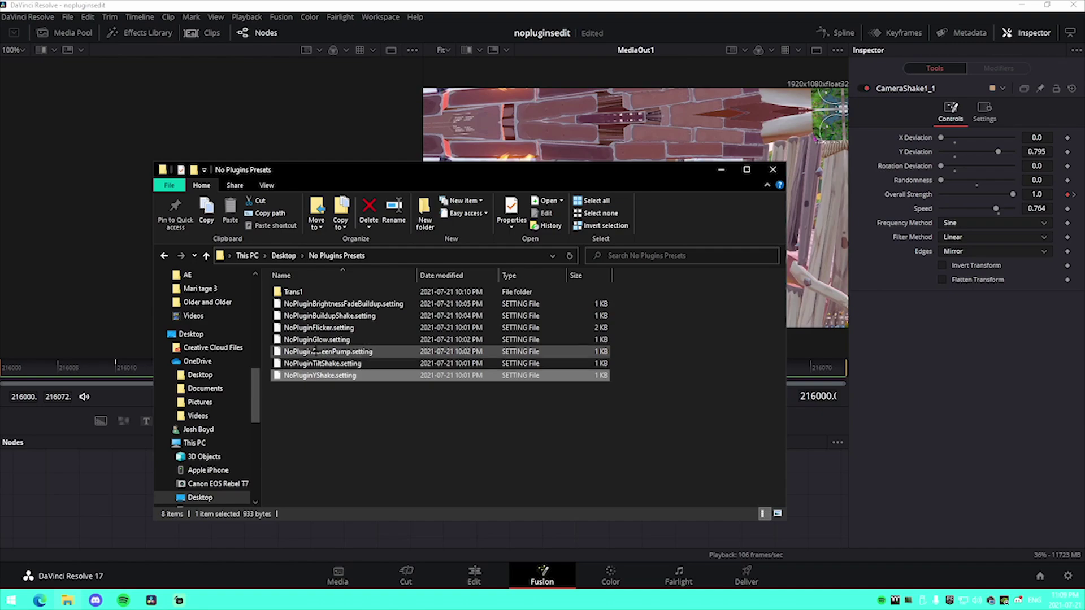
pyautogui.moveTo(317, 327); pyautogui.dragTo(479, 466)
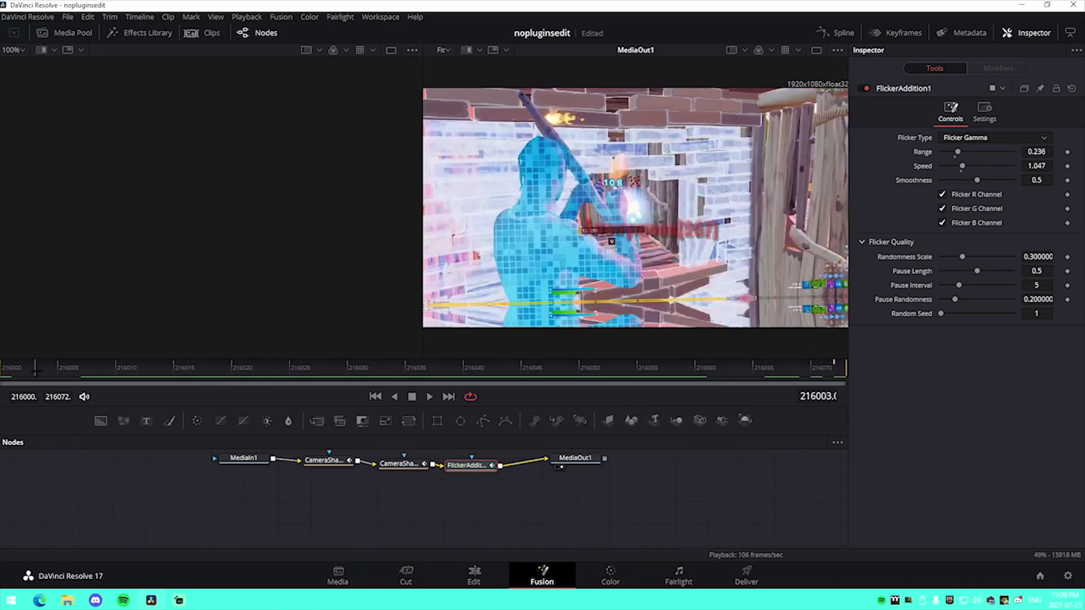
pyautogui.moveTo(596, 463); pyautogui.dragTo(698, 475)
# - Insert the NoPluginGlow.setting preset between the flicker node and MediaOut1
pyautogui.click(66, 600)
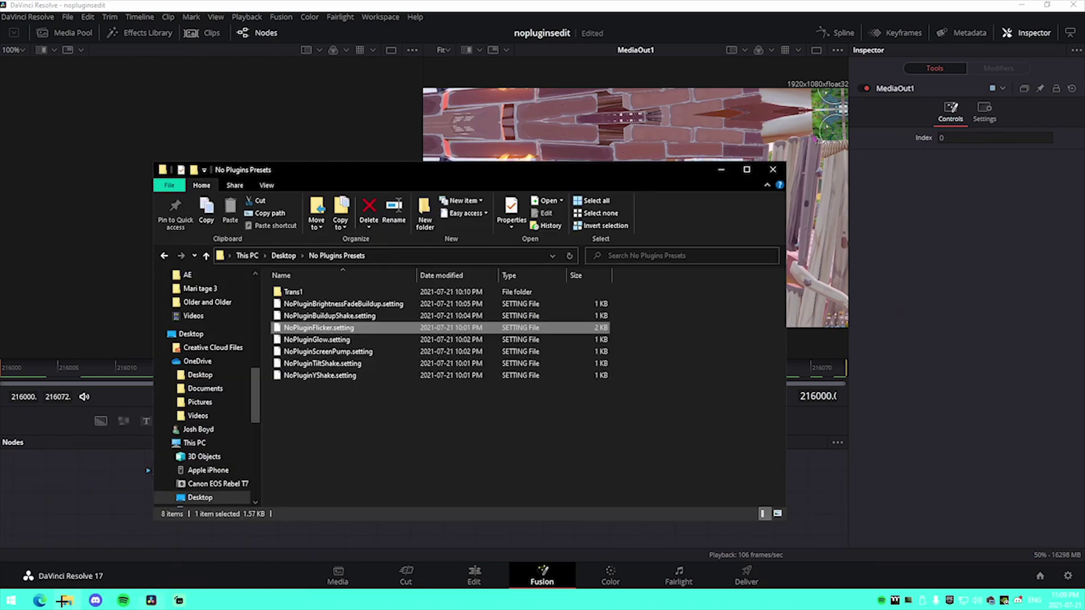
pyautogui.moveTo(317, 339); pyautogui.dragTo(477, 464)
pyautogui.click(441, 523)
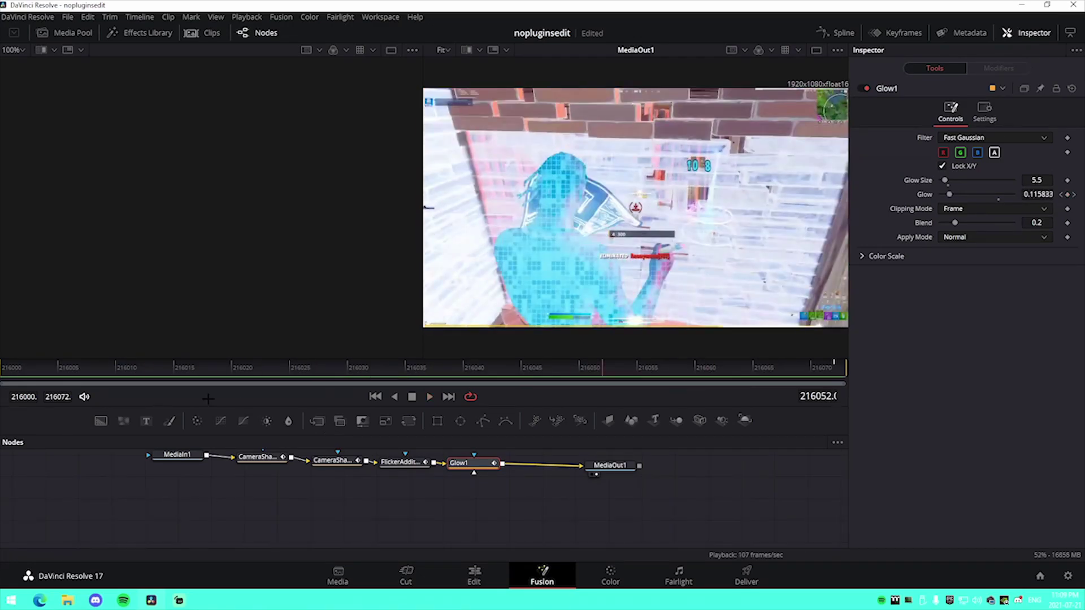
# - Add the NoPluginScreenPump.setting preset and connect it between the glow node and MediaOut1
pyautogui.moveTo(67, 600)
pyautogui.click(67, 545)
pyautogui.moveTo(319, 351); pyautogui.dragTo(586, 523)
pyautogui.scroll(2, 587, 524)
pyautogui.scroll(-2, 586, 531)
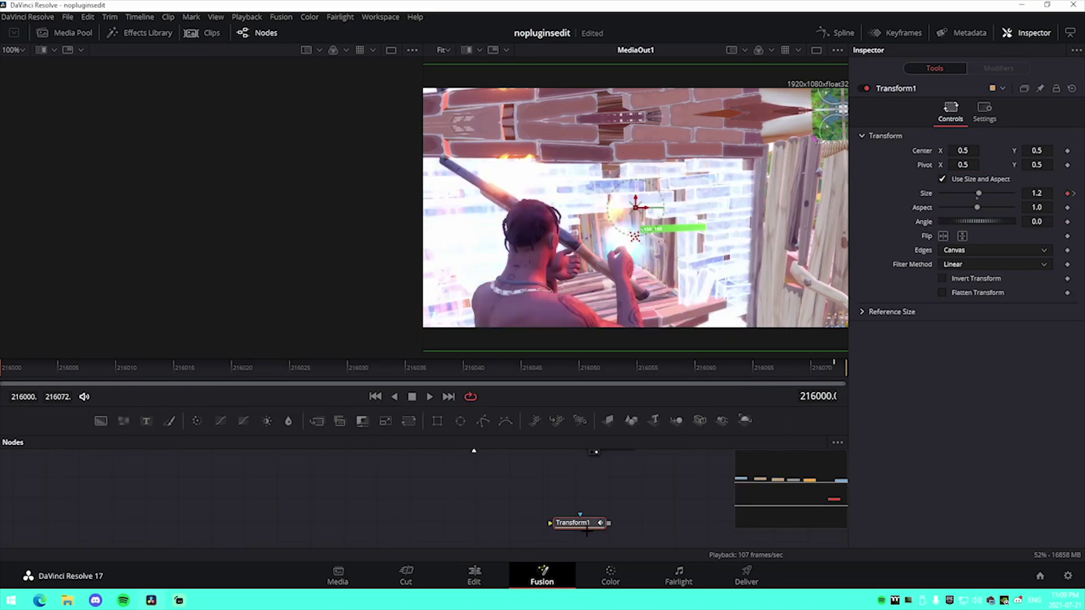
pyautogui.scroll(2, 585, 533)
pyautogui.moveTo(571, 523); pyautogui.dragTo(546, 484)
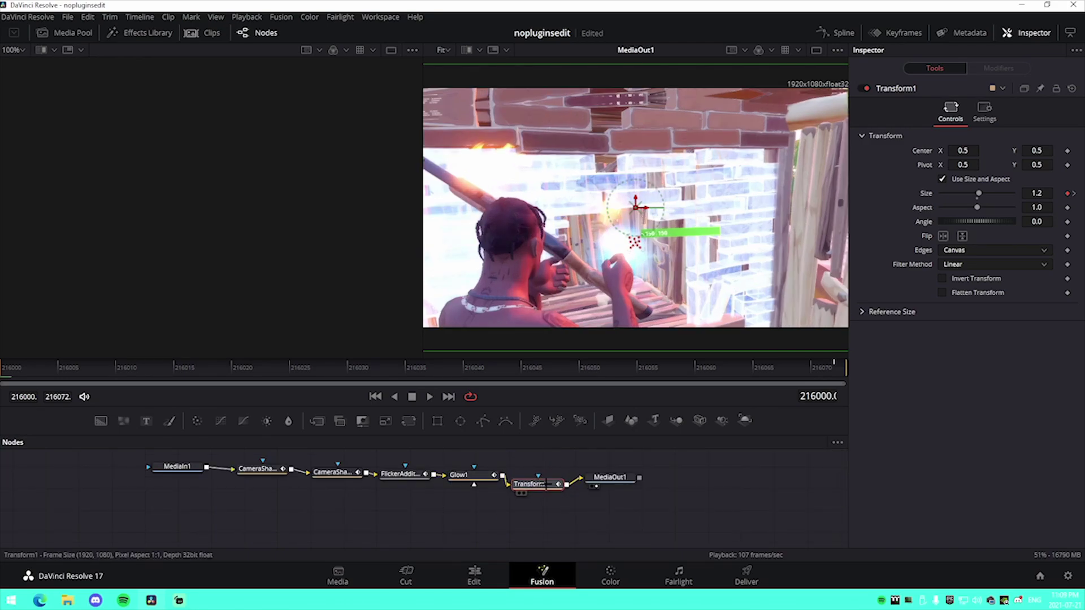
# - Inspect the flicker node's Blend keyframes in its settings and return to its controls
pyautogui.click(401, 473)
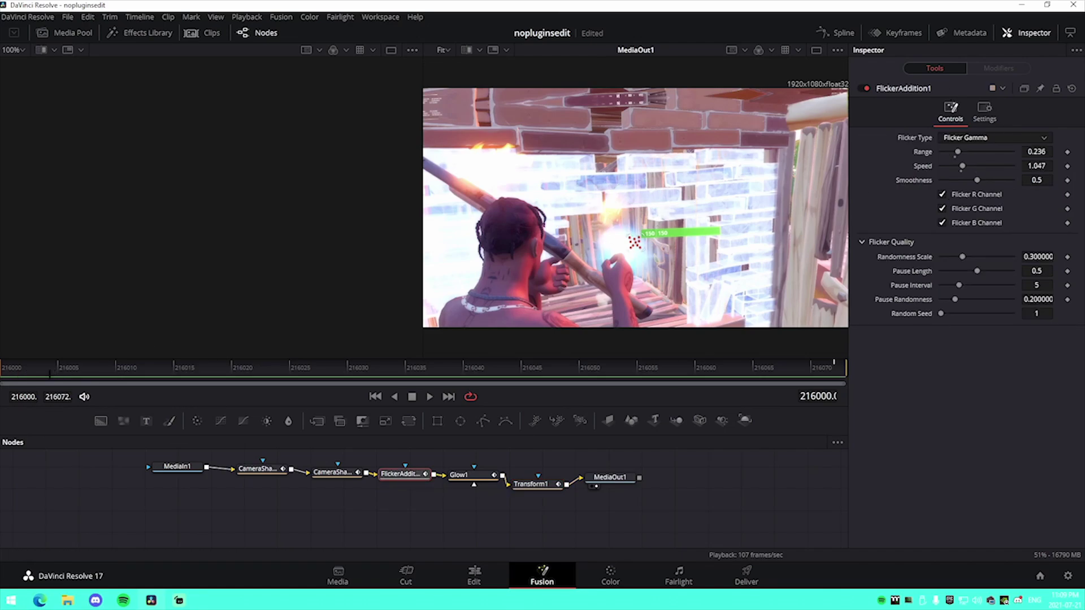
pyautogui.click(985, 110)
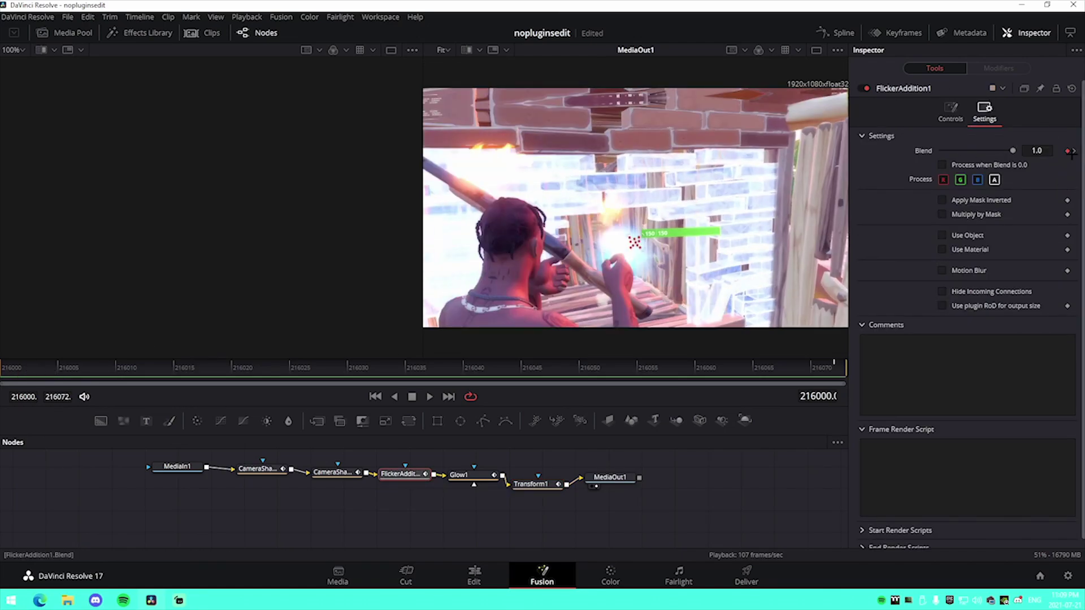
pyautogui.click(1073, 150)
pyautogui.click(1062, 151)
pyautogui.click(950, 110)
# - Check the glow node's Glow keyframes and scrub through the composition with the screen pump node selected
pyautogui.click(459, 474)
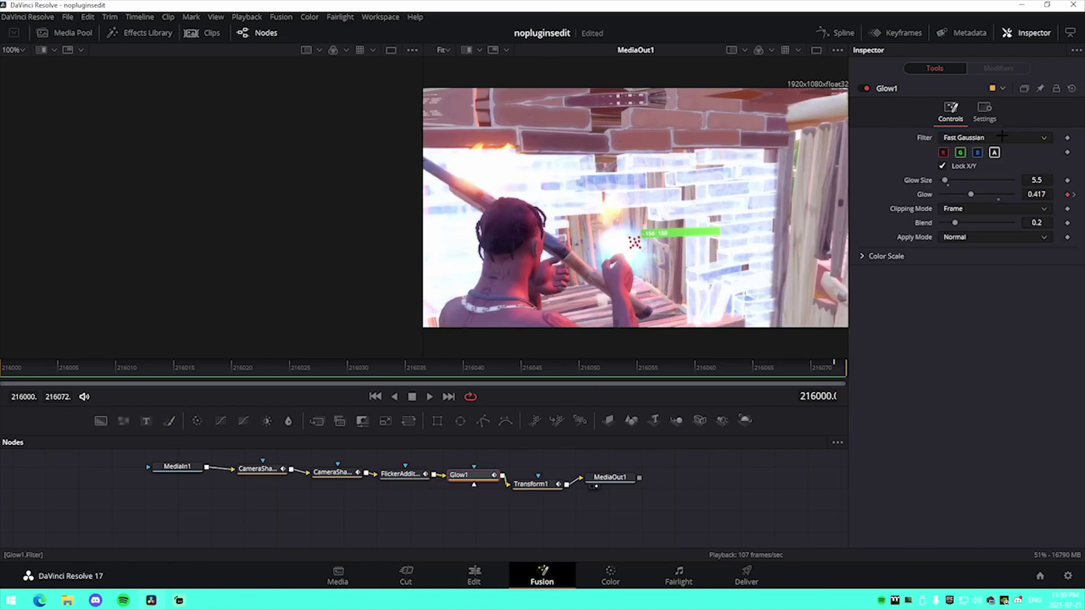
pyautogui.click(1073, 195)
pyautogui.click(1061, 195)
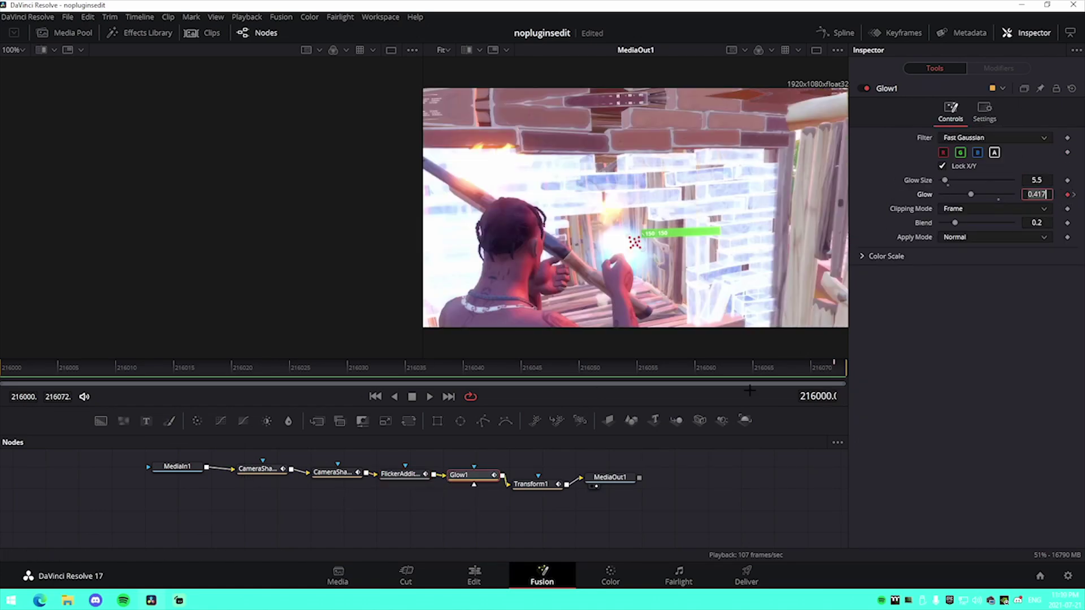
pyautogui.click(531, 484)
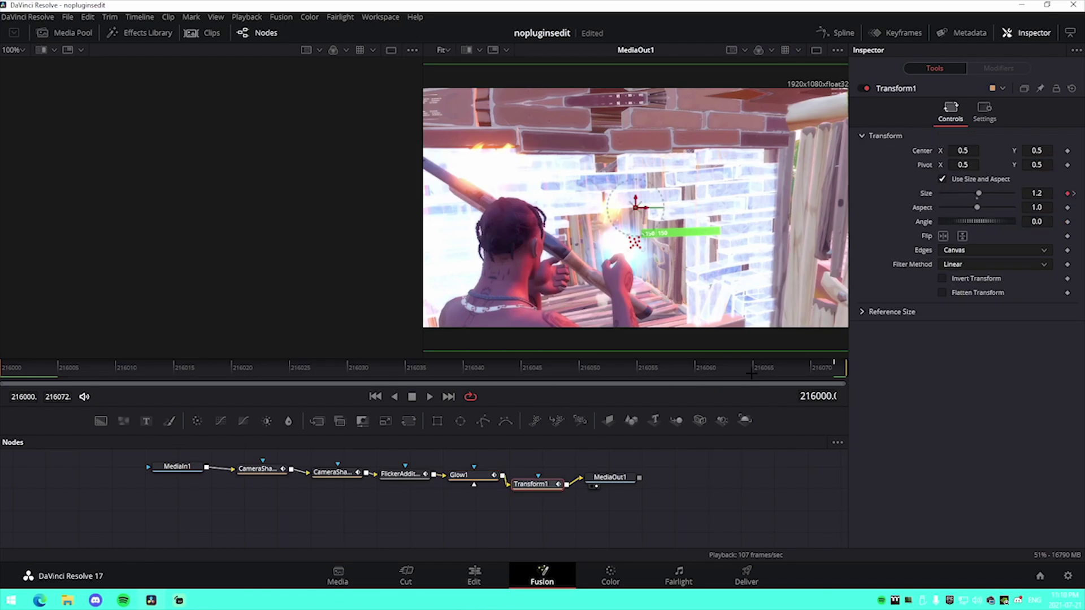
pyautogui.moveTo(751, 373); pyautogui.dragTo(955, 366)
pyautogui.moveTo(777, 375); pyautogui.dragTo(2, 370)
# - Return to the Edit page and play the timeline through the adjustment clip to preview all stacked effects
pyautogui.click(465, 585)
pyautogui.press('space')
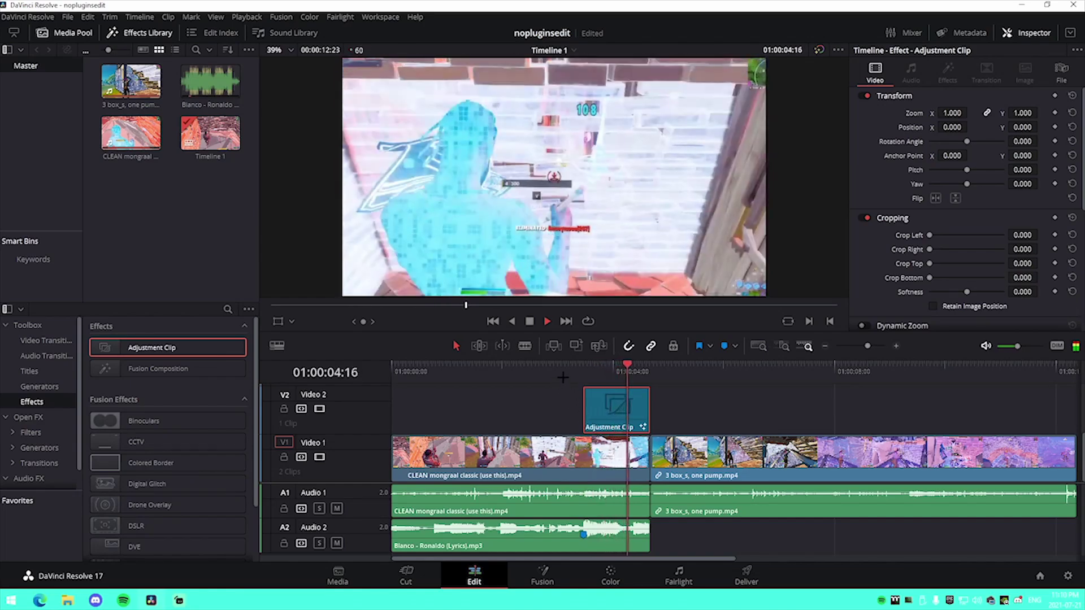
pyautogui.click(559, 370)
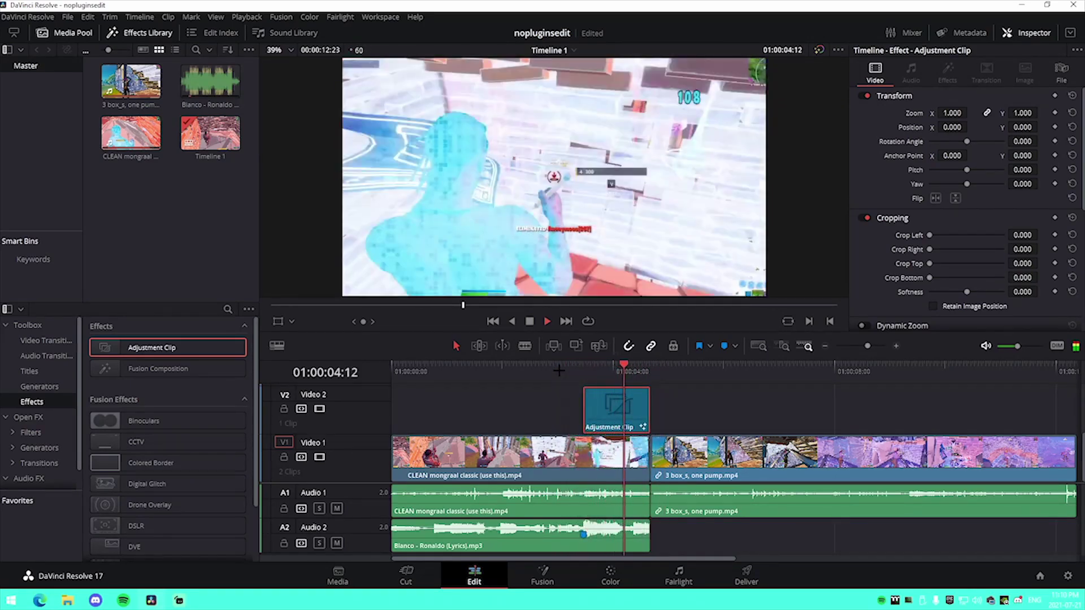
pyautogui.click(559, 371)
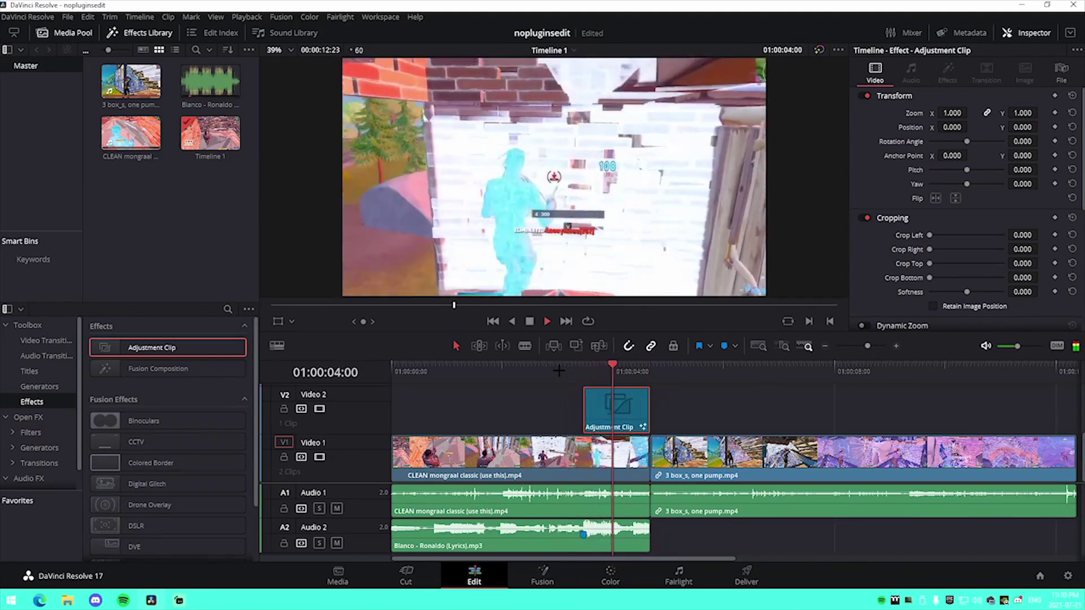
pyautogui.press('space')
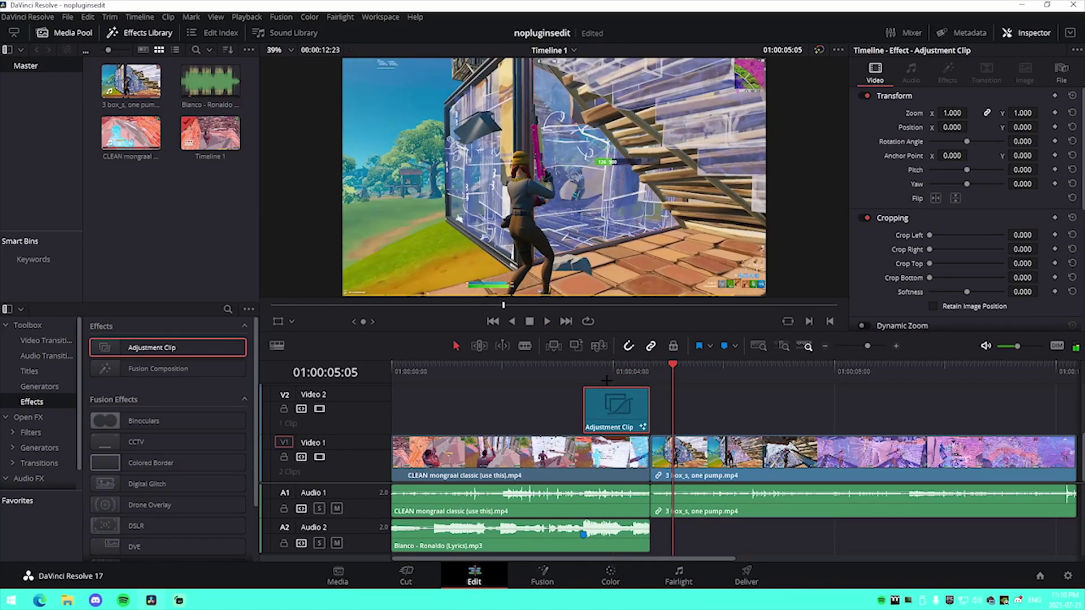
# - Move the adjustment clip with the stacked effects up one video track to free Video 2
pyautogui.click(608, 387)
pyautogui.moveTo(867, 346); pyautogui.dragTo(869, 346)
pyautogui.moveTo(618, 400); pyautogui.dragTo(614, 416)
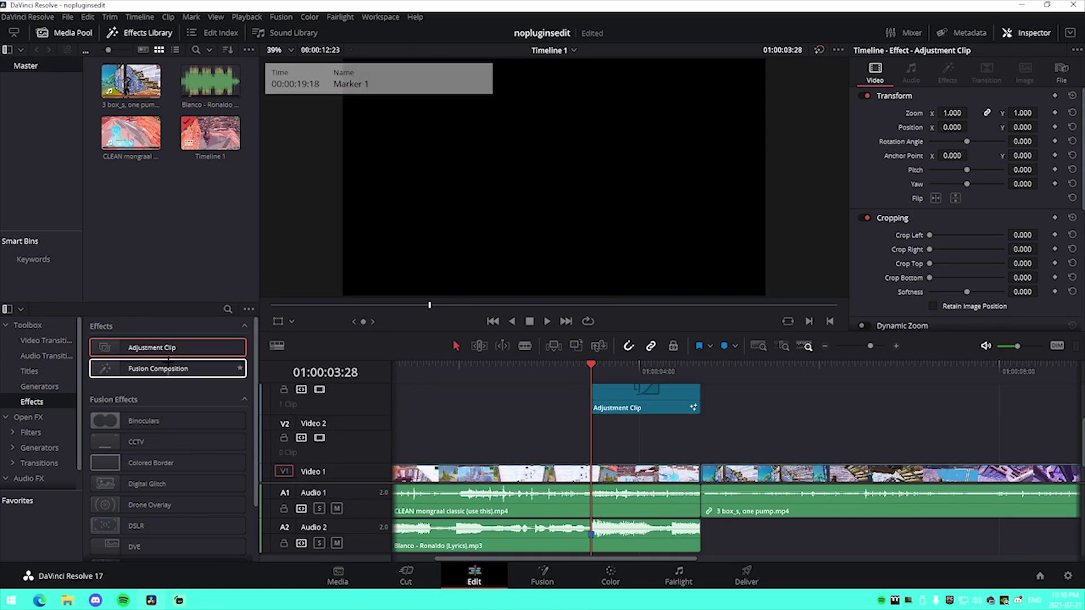
# - Place a new Adjustment Clip on Video 2 and cut off its part after the music marker
pyautogui.moveTo(144, 346); pyautogui.dragTo(660, 444)
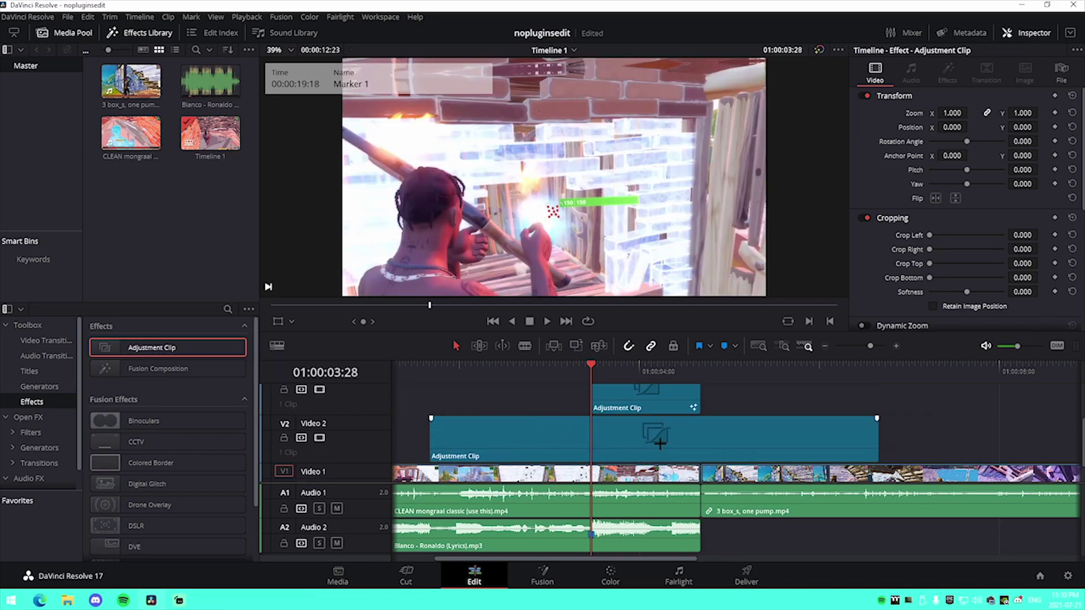
pyautogui.hotkey('ctrl', '\\')
pyautogui.press('Delete')
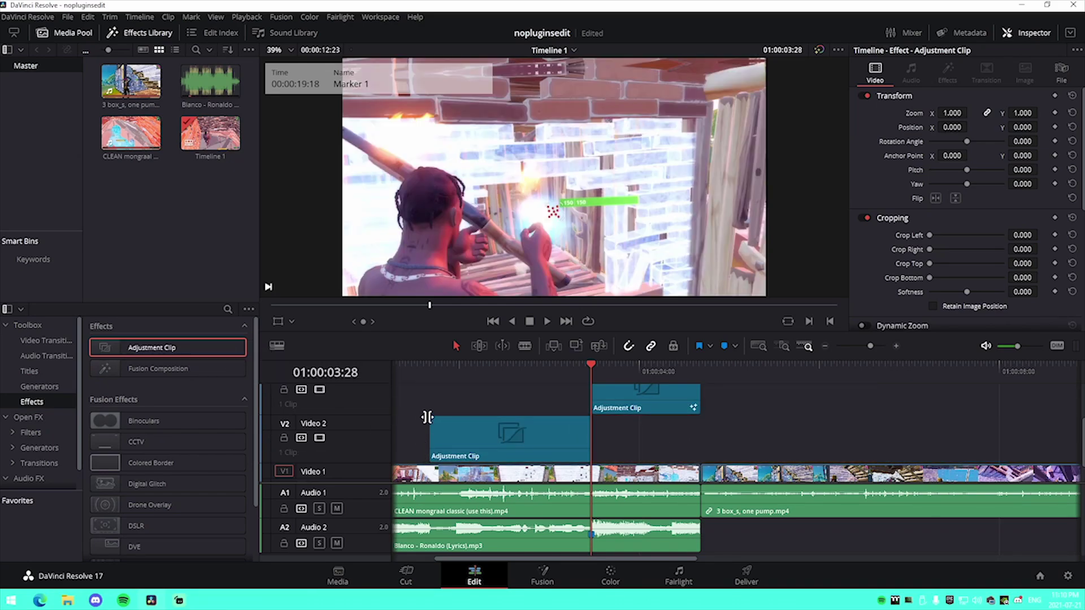
# - Open the new adjustment clip in Fusion and insert the NoPluginBuildupShake.setting preset between MediaIn1 and MediaOut1
pyautogui.moveTo(489, 369); pyautogui.dragTo(450, 371)
pyautogui.click(466, 401)
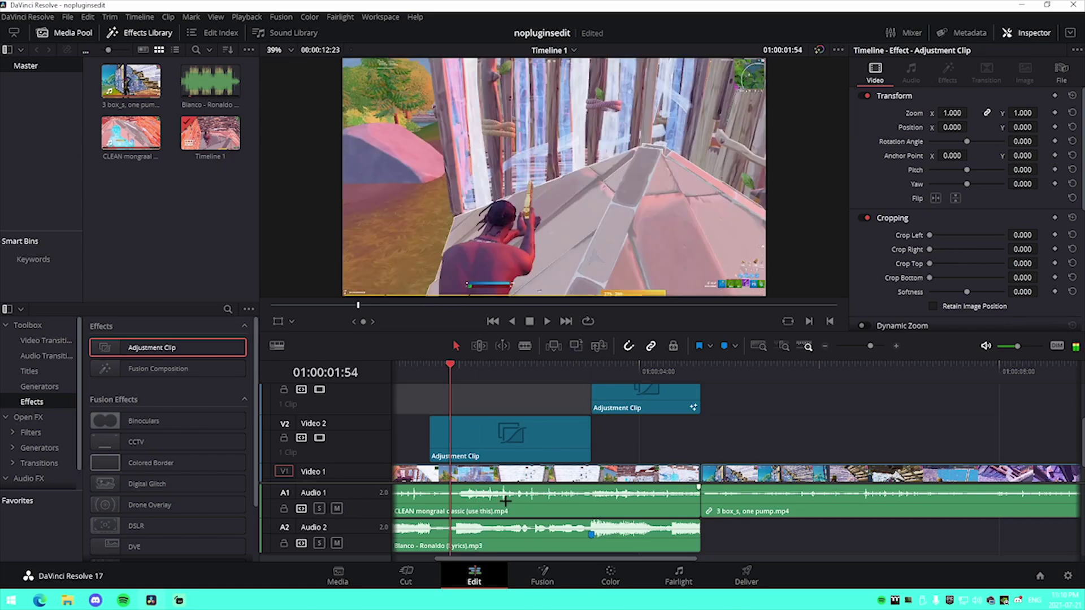
pyautogui.click(505, 435)
pyautogui.click(542, 574)
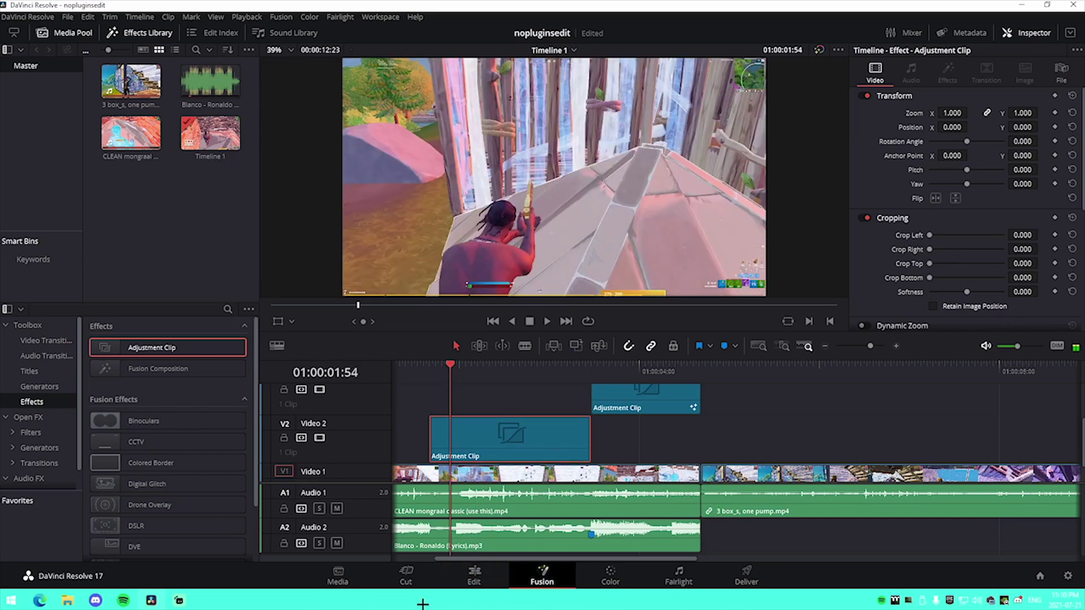
pyautogui.click(68, 602)
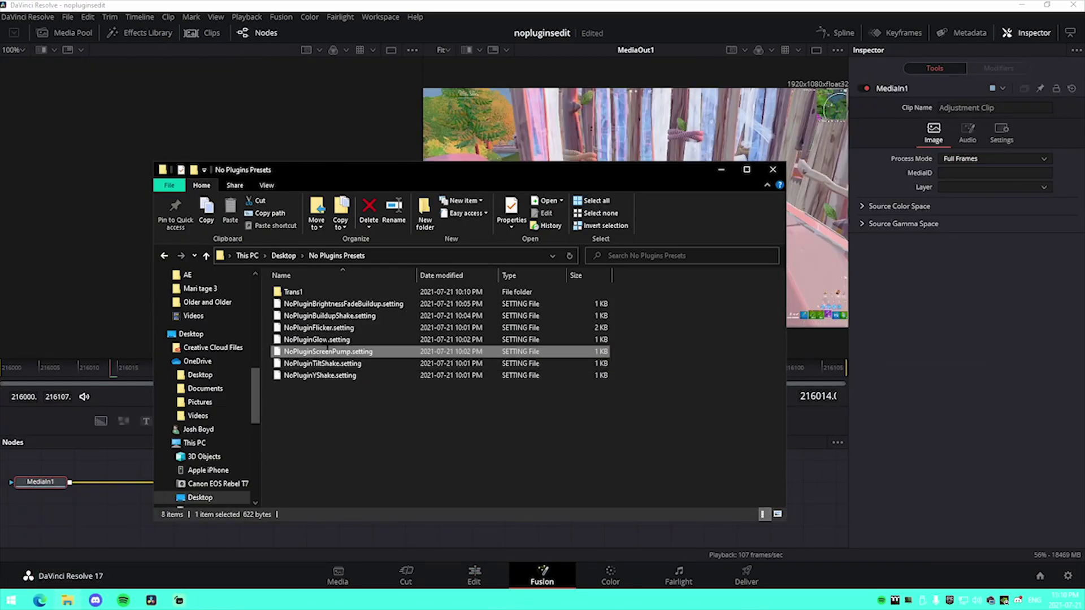
pyautogui.moveTo(326, 315); pyautogui.dragTo(113, 527)
pyautogui.moveTo(189, 515); pyautogui.dragTo(201, 476)
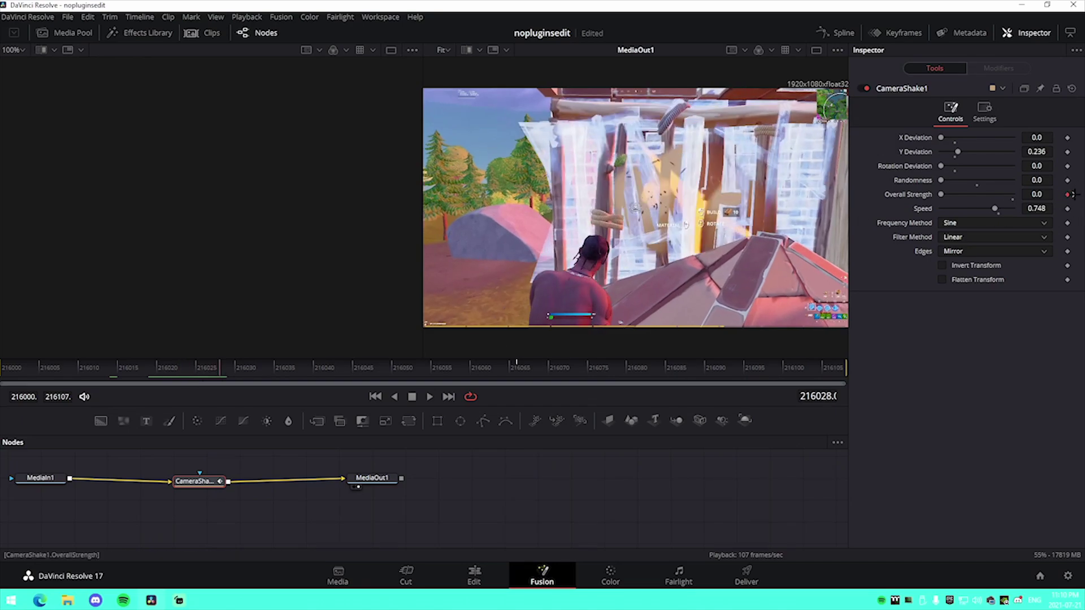
# - Shift the buildup shake's Overall Strength keyframes in the keyframe editor so the ramp runs from frame 216070 to the clip's end
pyautogui.moveTo(233, 368); pyautogui.dragTo(225, 392)
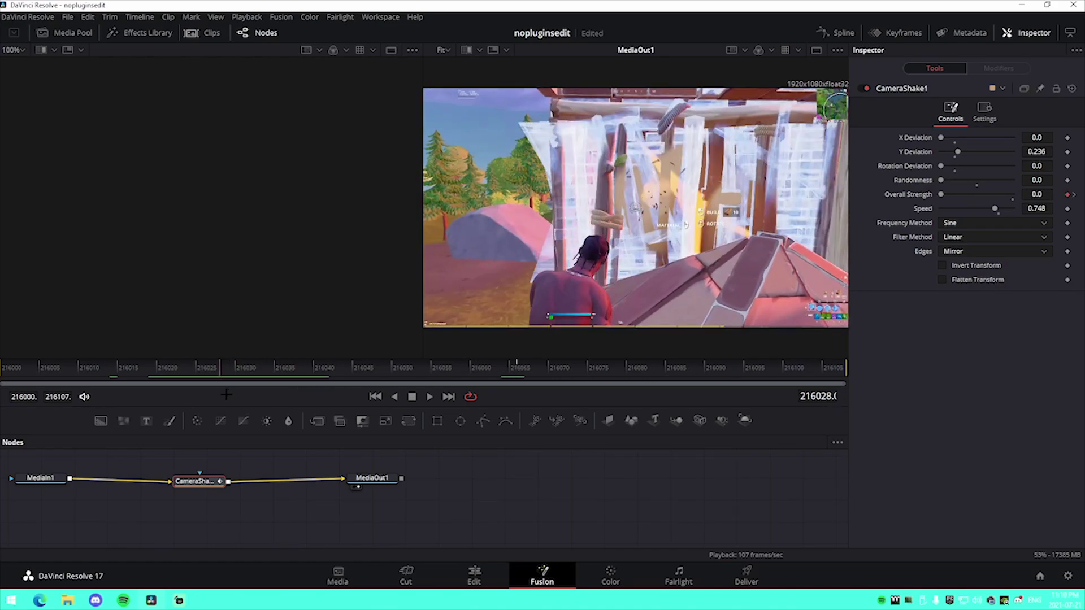
pyautogui.click(887, 30)
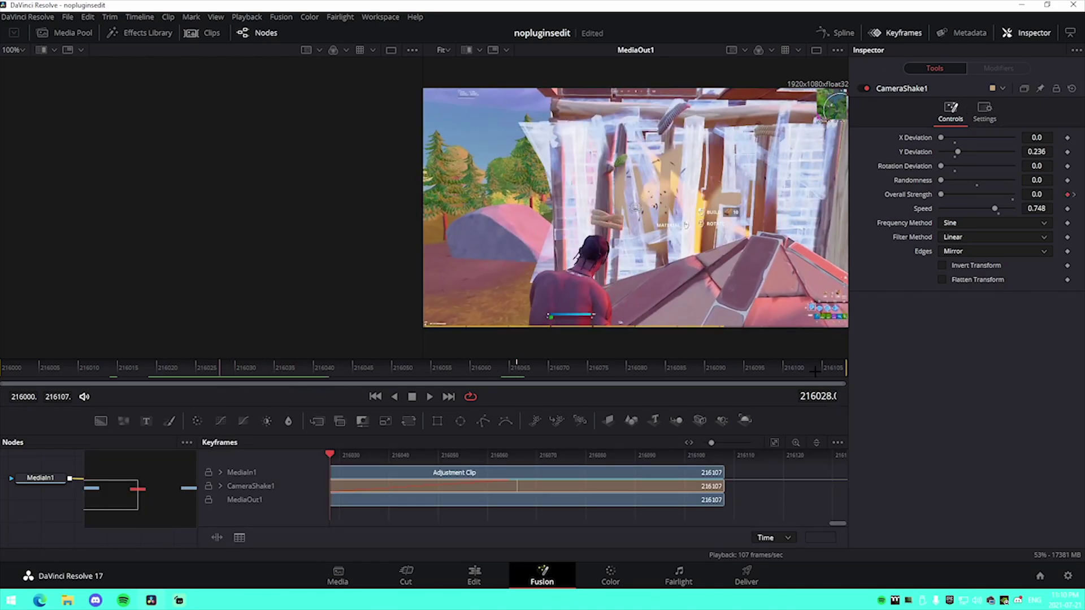
pyautogui.hscroll(-2, 473, 501)
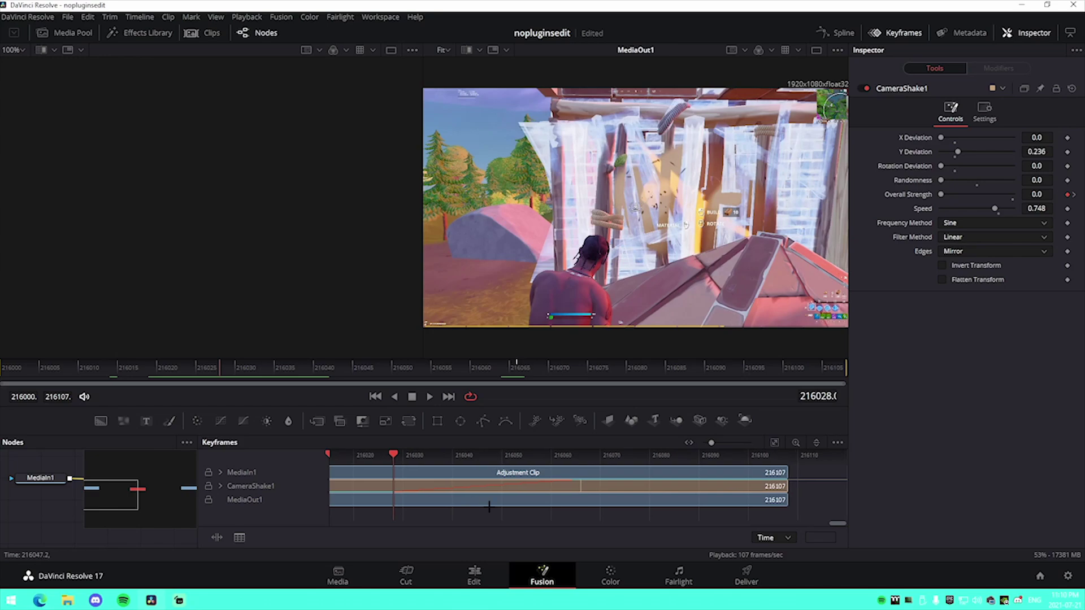
pyautogui.click(220, 486)
pyautogui.hscroll(-4, 485, 504)
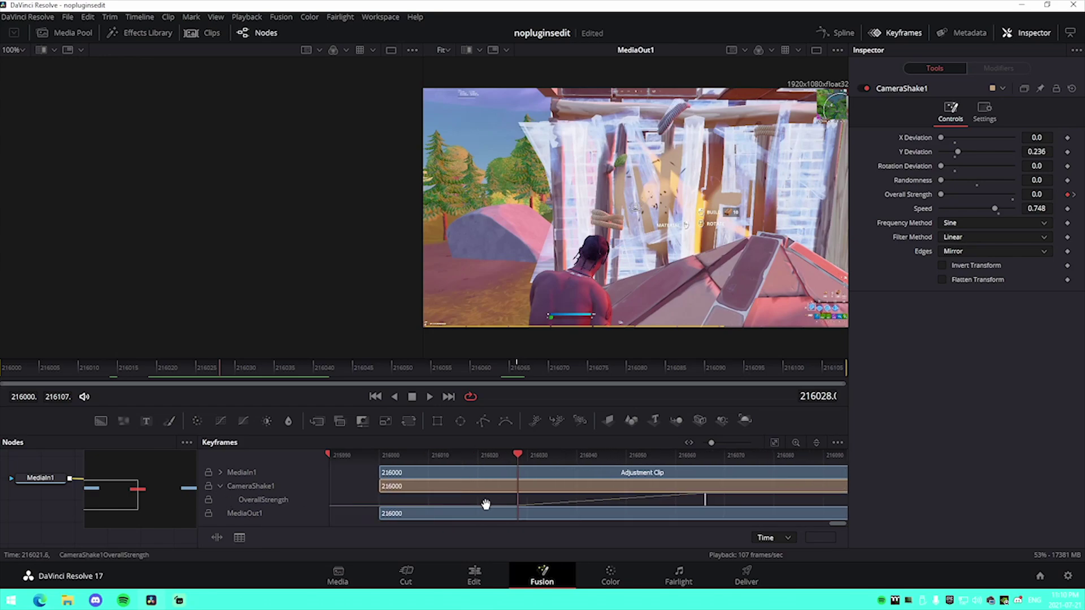
pyautogui.moveTo(522, 456); pyautogui.dragTo(473, 461)
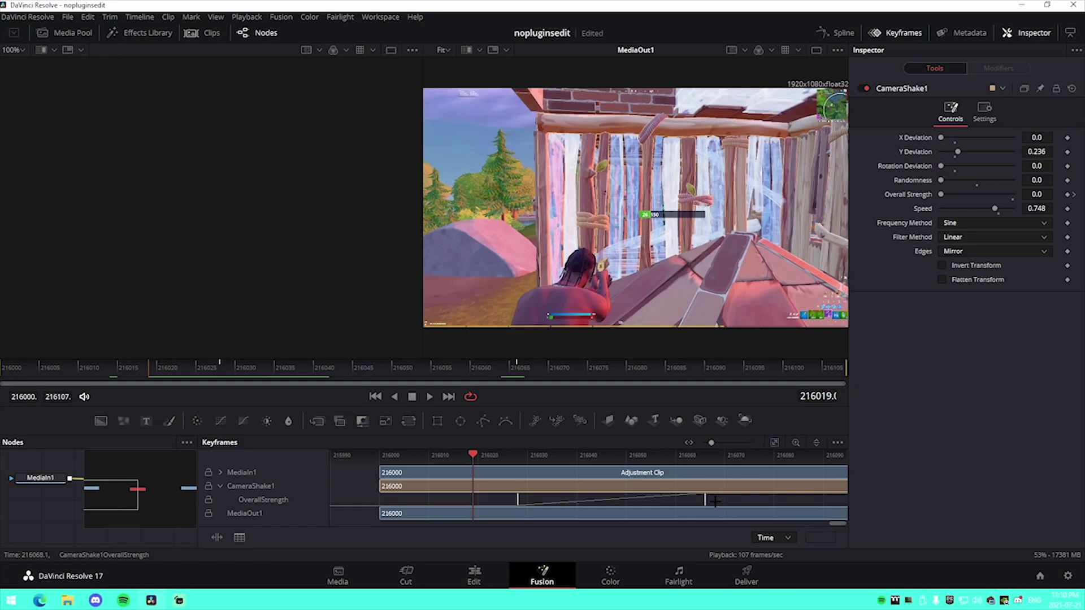
pyautogui.moveTo(713, 499); pyautogui.dragTo(792, 513)
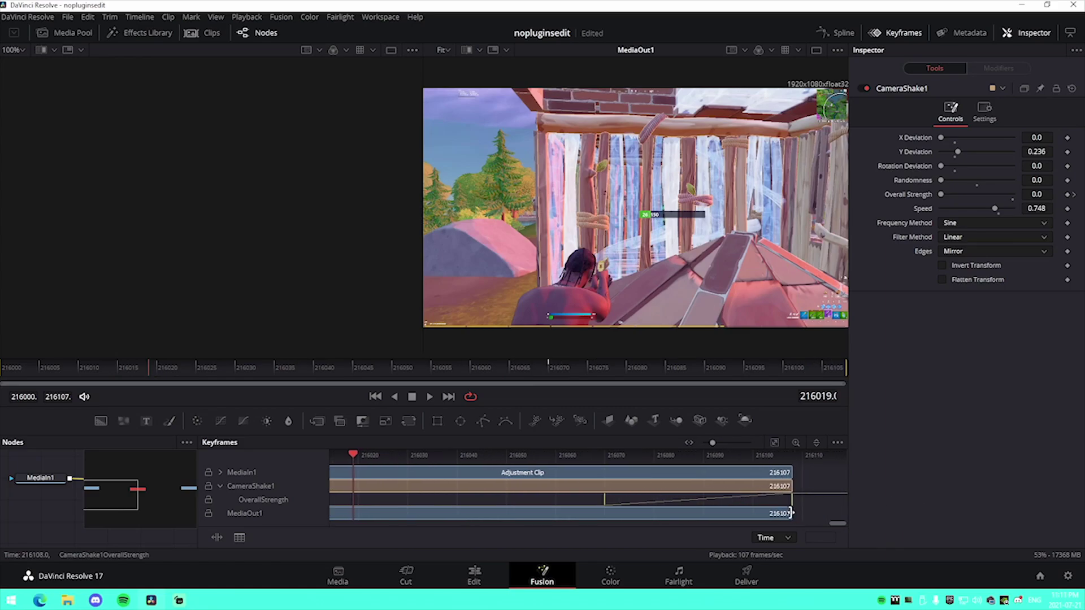
# - Play back the retimed buildup shake in Fusion and preview it with the music on the Edit page
pyautogui.click(606, 452)
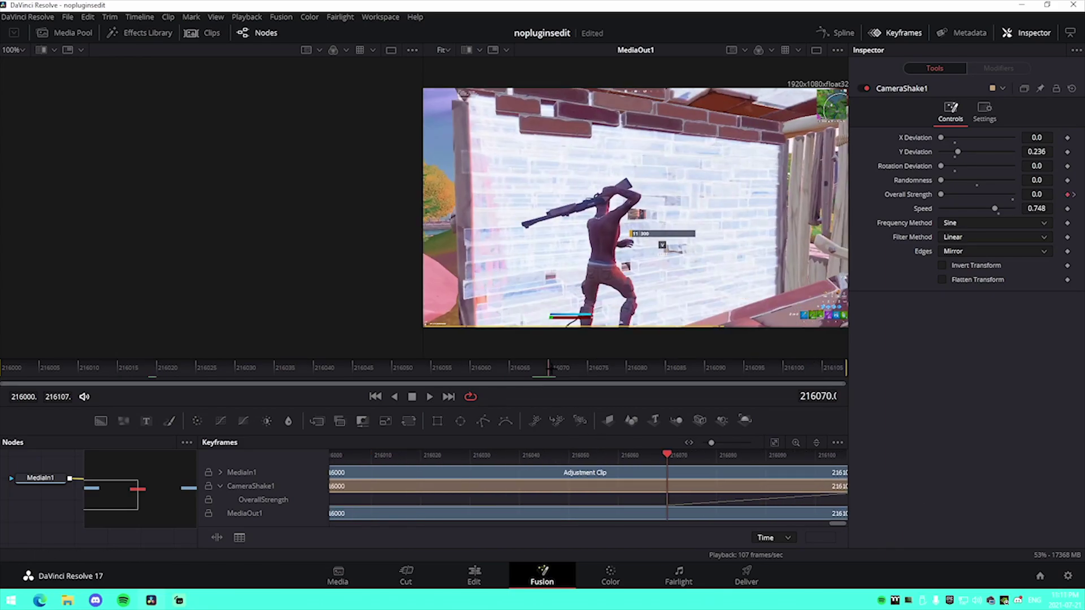
pyautogui.moveTo(548, 368); pyautogui.dragTo(858, 384)
pyautogui.click(429, 397)
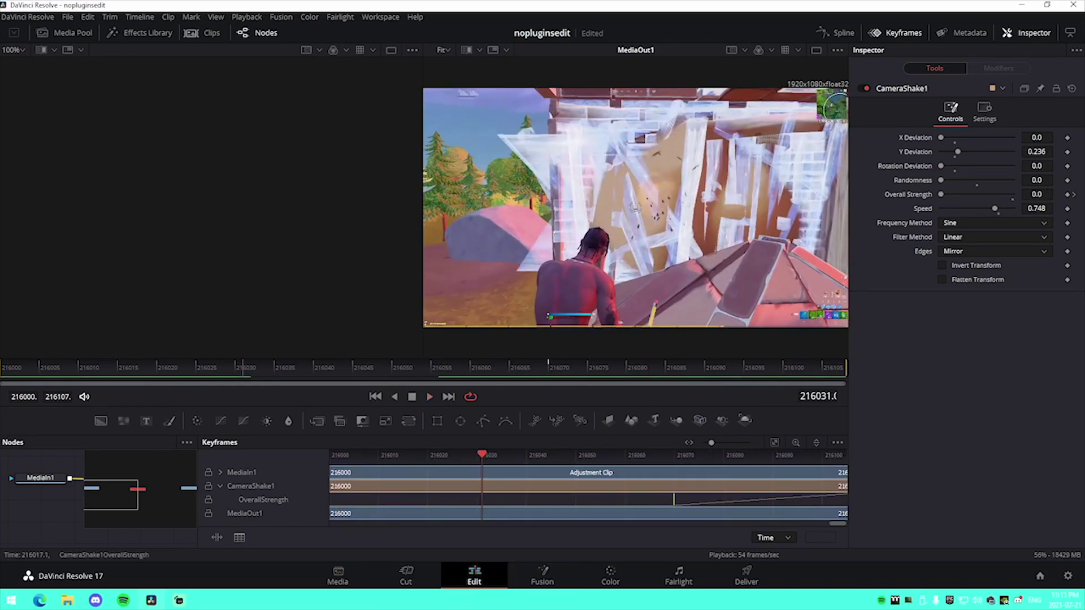
pyautogui.hotkey('shift', '4')
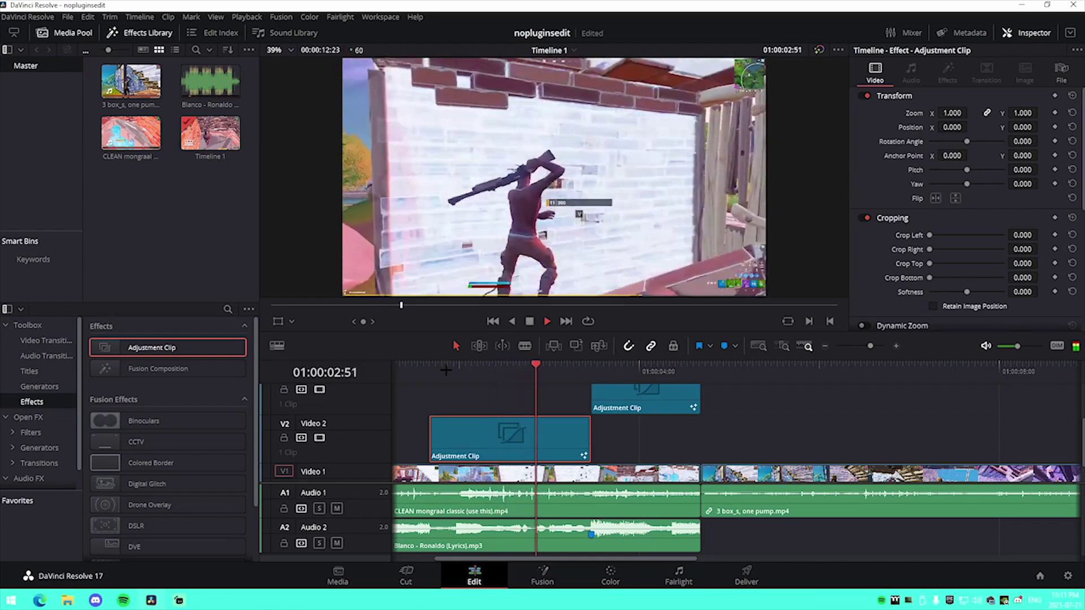
pyautogui.click(472, 372)
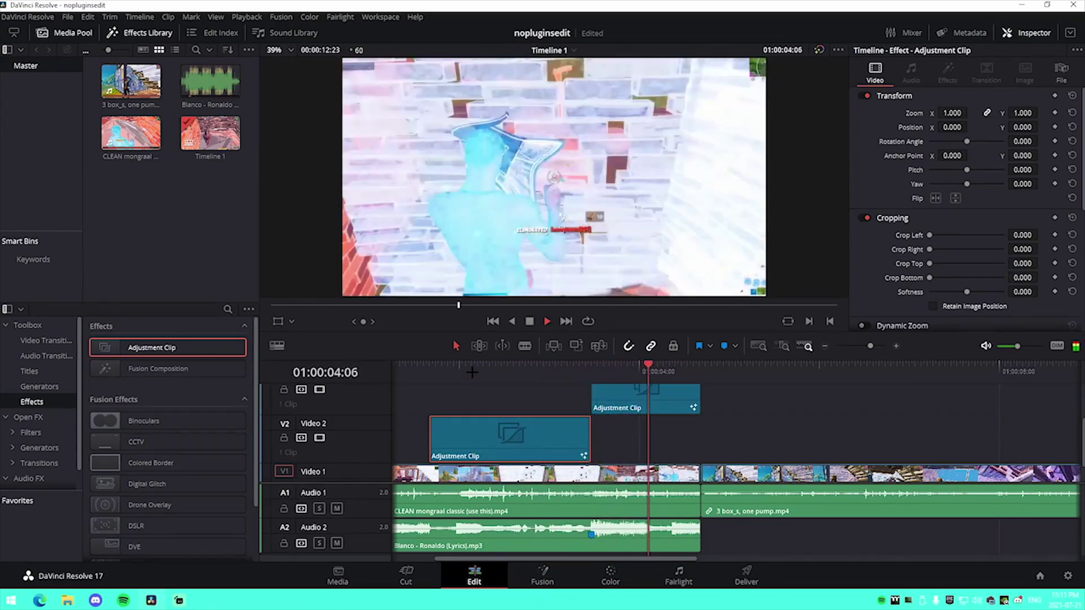
pyautogui.click(508, 372)
# - Return to Fusion, hide the keyframe editor and insert the NoPluginBrightnessFadeBuildup.setting preset between the buildup shake and MediaOut1
pyautogui.hotkey('shift', '5')
pyautogui.moveTo(179, 600)
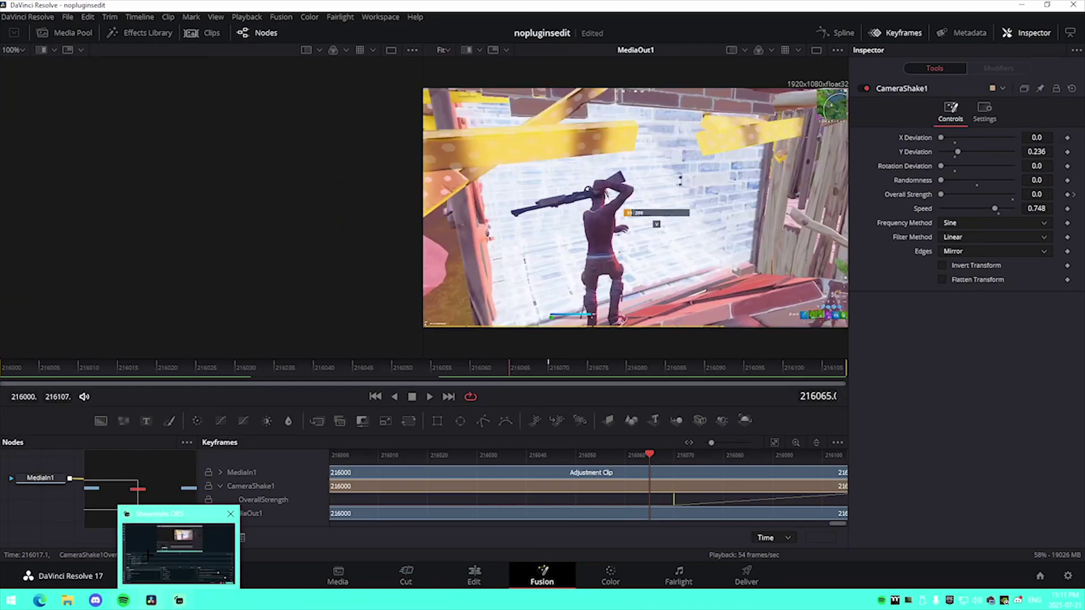
pyautogui.click(879, 33)
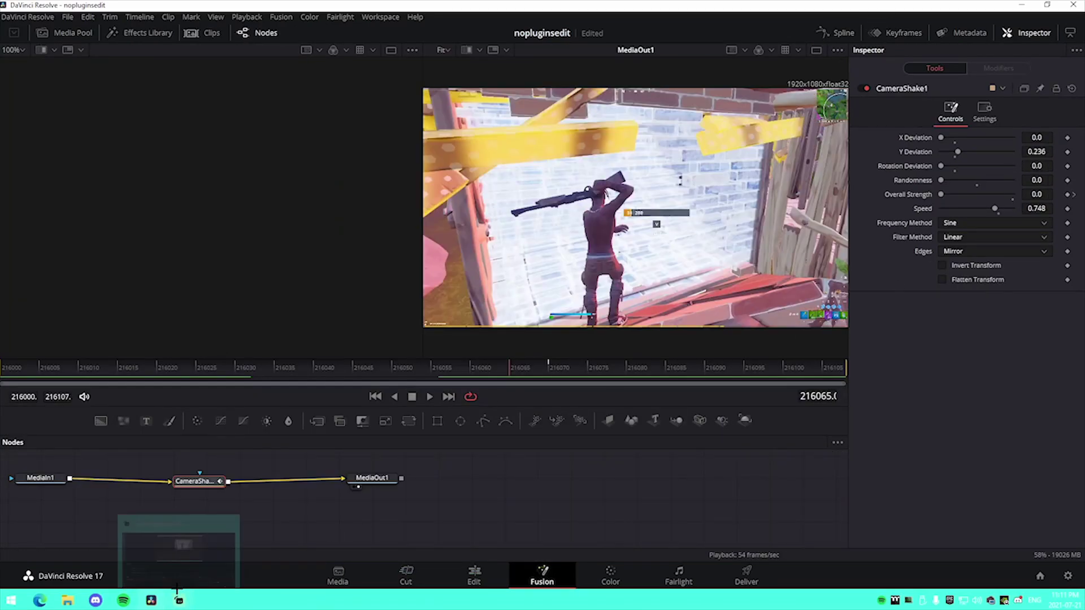
pyautogui.click(67, 600)
pyautogui.moveTo(316, 305); pyautogui.dragTo(263, 479)
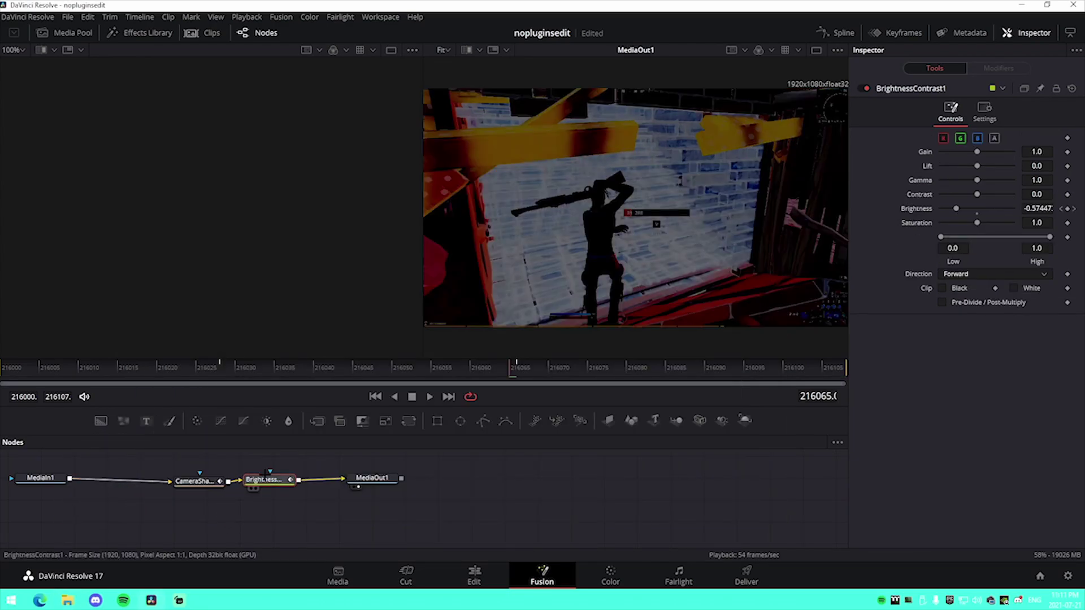
# - Shift the BrightnessContrast1 Brightness keyframes in the keyframe editor so the fade matches the camera shake ramp and finishes at the clip's end
pyautogui.click(897, 32)
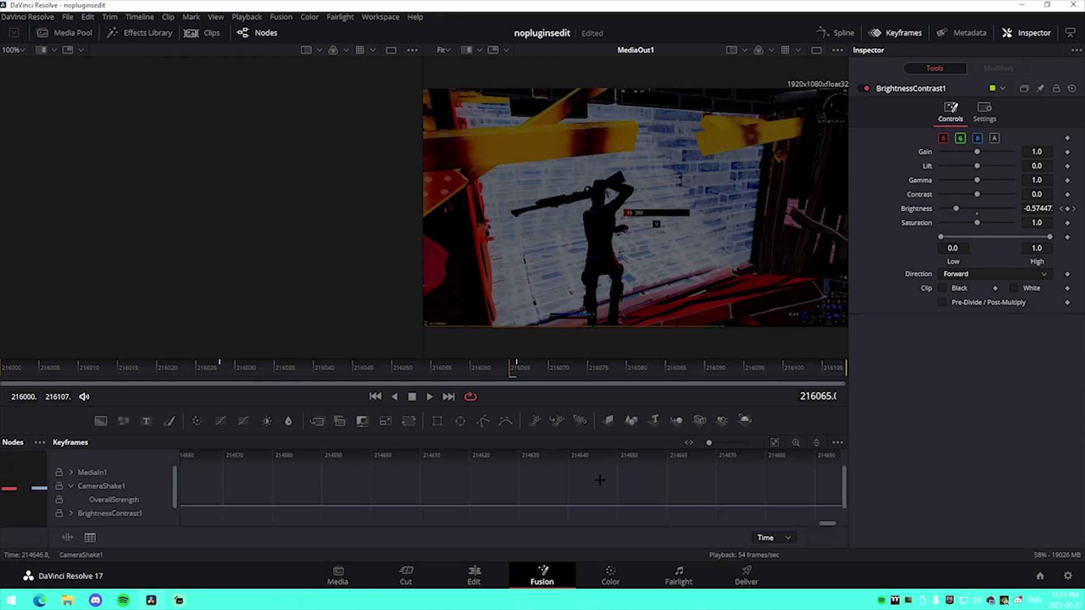
pyautogui.click(71, 486)
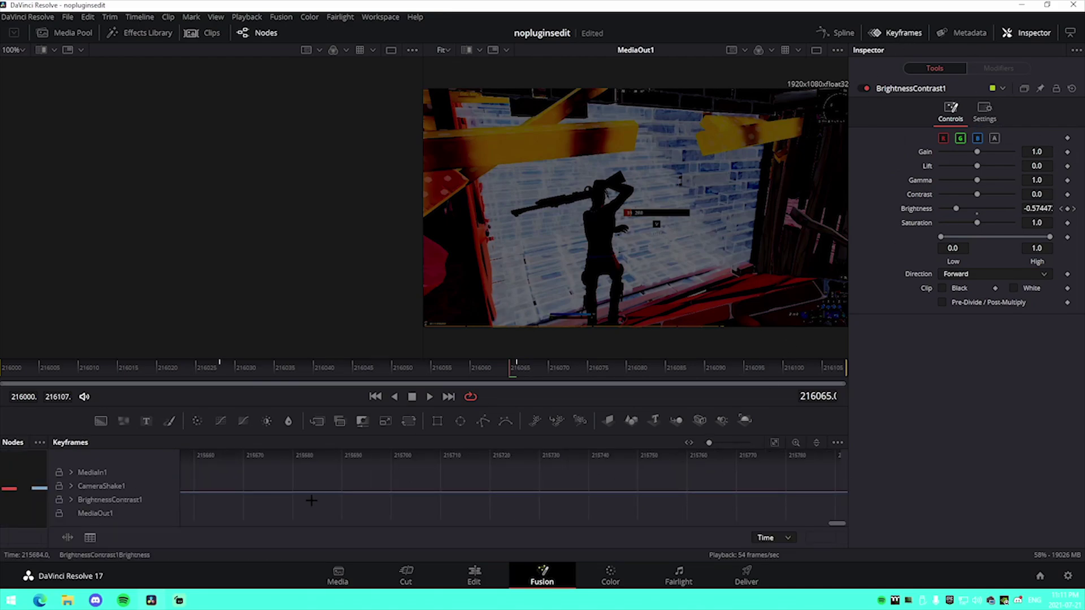
pyautogui.click(71, 500)
pyautogui.click(774, 442)
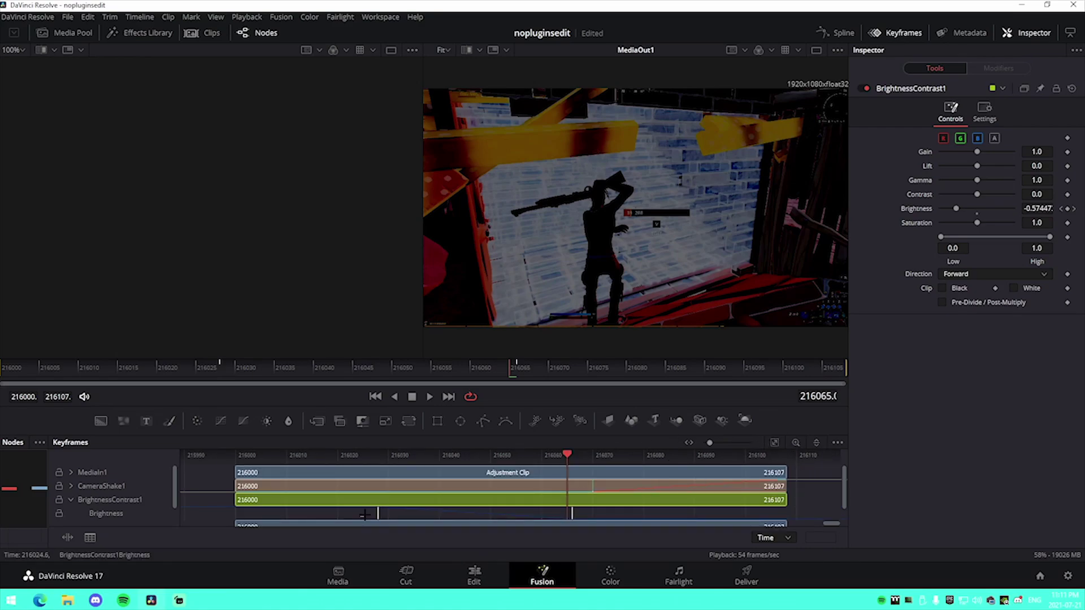
pyautogui.moveTo(360, 504); pyautogui.dragTo(783, 524)
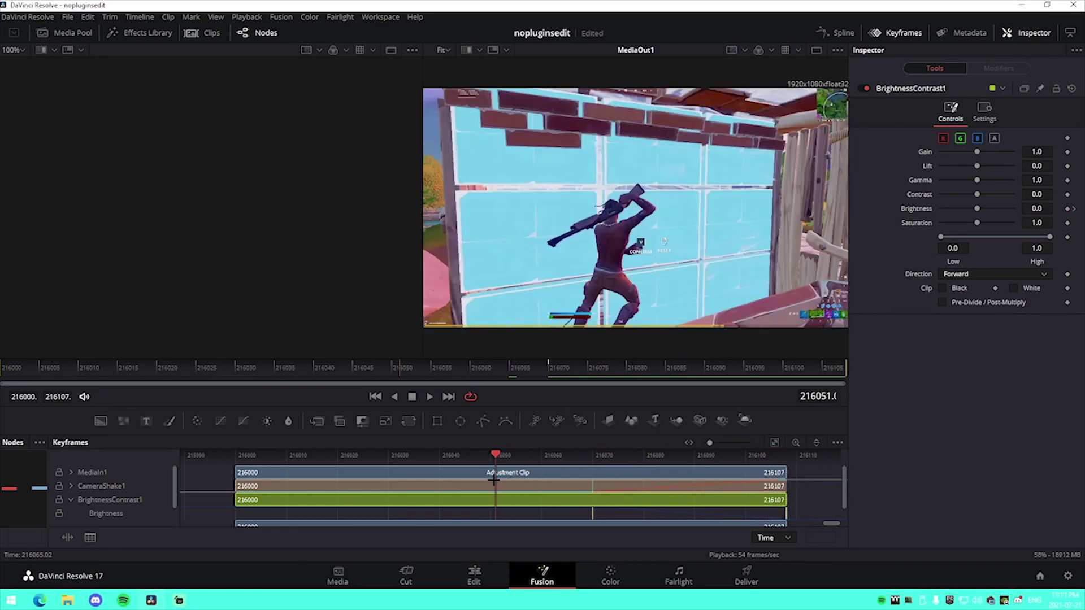
# - Preview the combined shake and brightness fade buildup with the music on the Edit page
pyautogui.click(474, 575)
pyautogui.press('space')
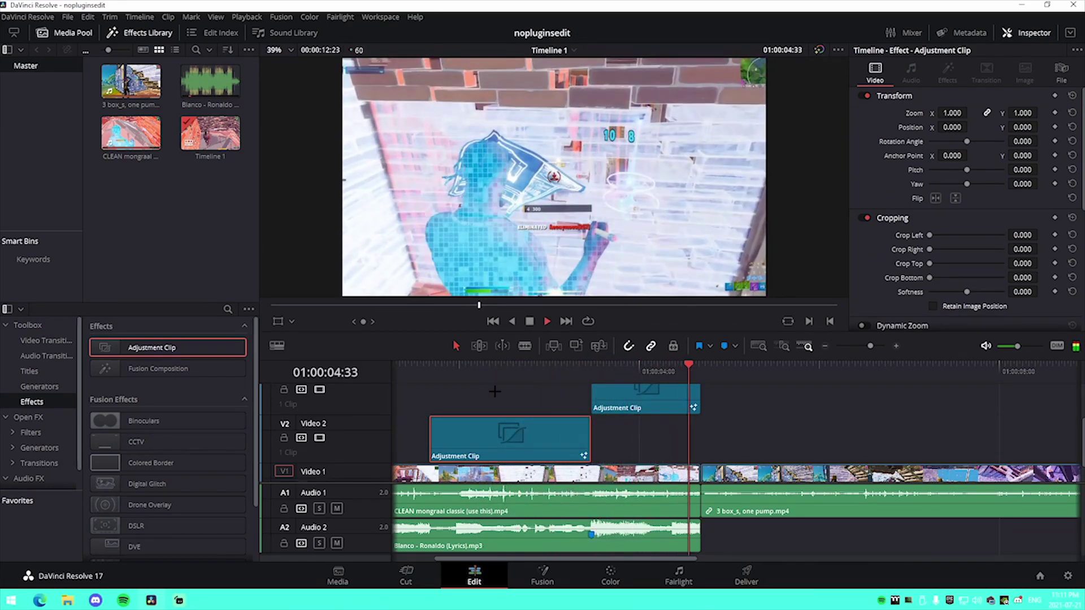
pyautogui.click(494, 384)
pyautogui.click(495, 383)
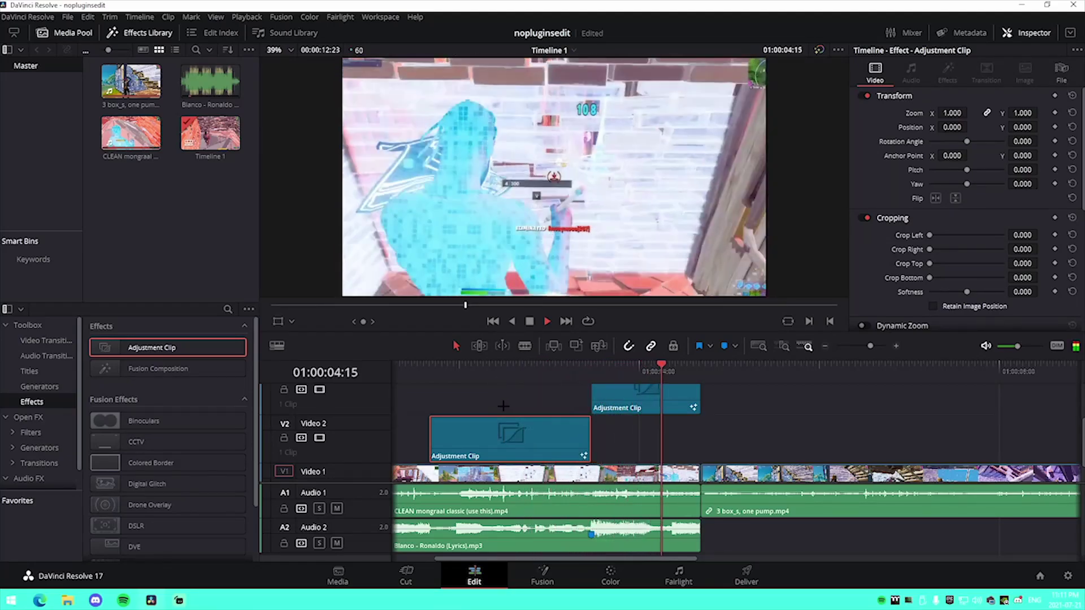
pyautogui.press('space')
pyautogui.click(675, 444)
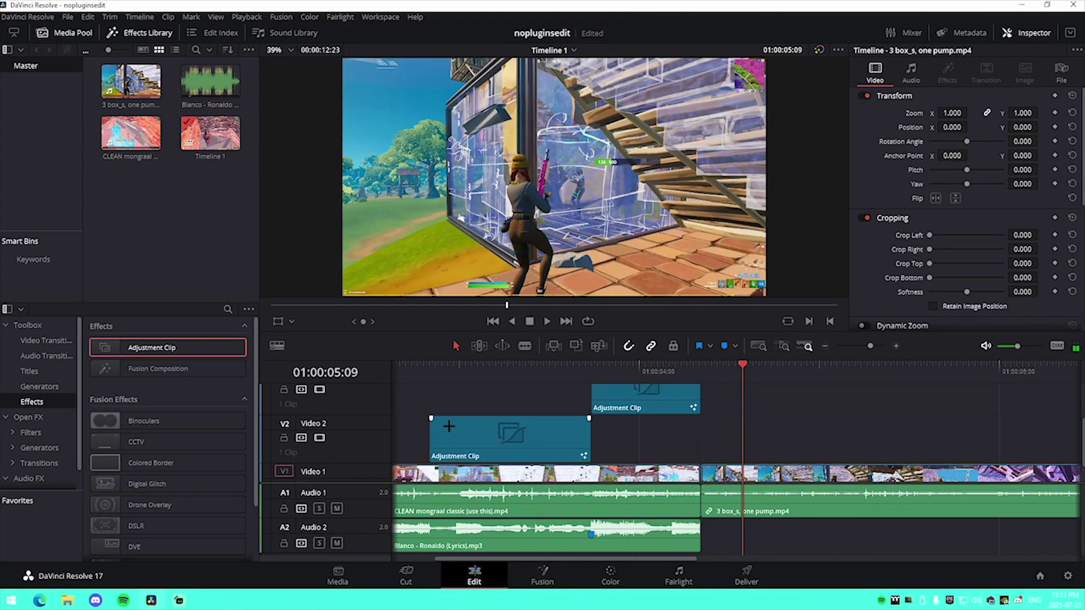
# - Park the playhead at the cut between the two gameplay clips and add an adjustment clip across it on Video 4
pyautogui.moveTo(495, 383); pyautogui.dragTo(701, 384)
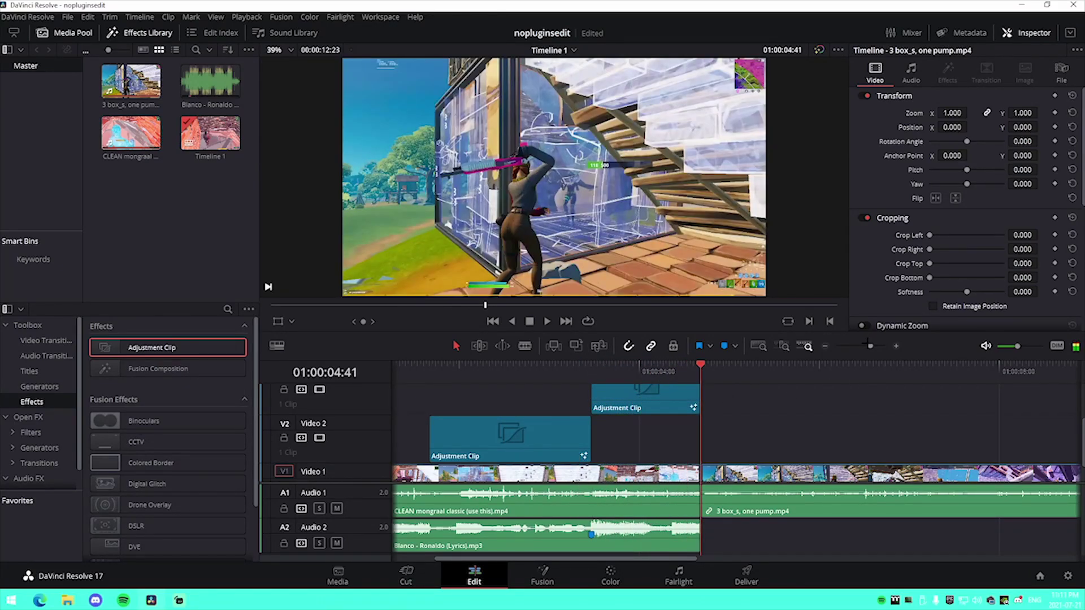
pyautogui.moveTo(870, 345); pyautogui.dragTo(863, 346)
pyautogui.scroll(3, 520, 455)
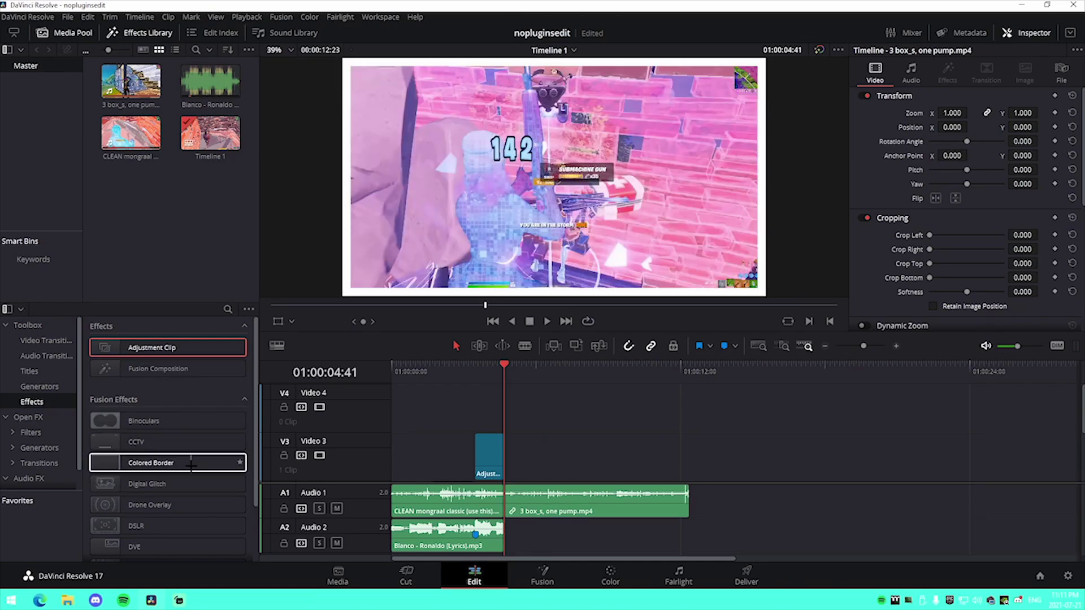
pyautogui.moveTo(170, 347); pyautogui.dragTo(452, 401)
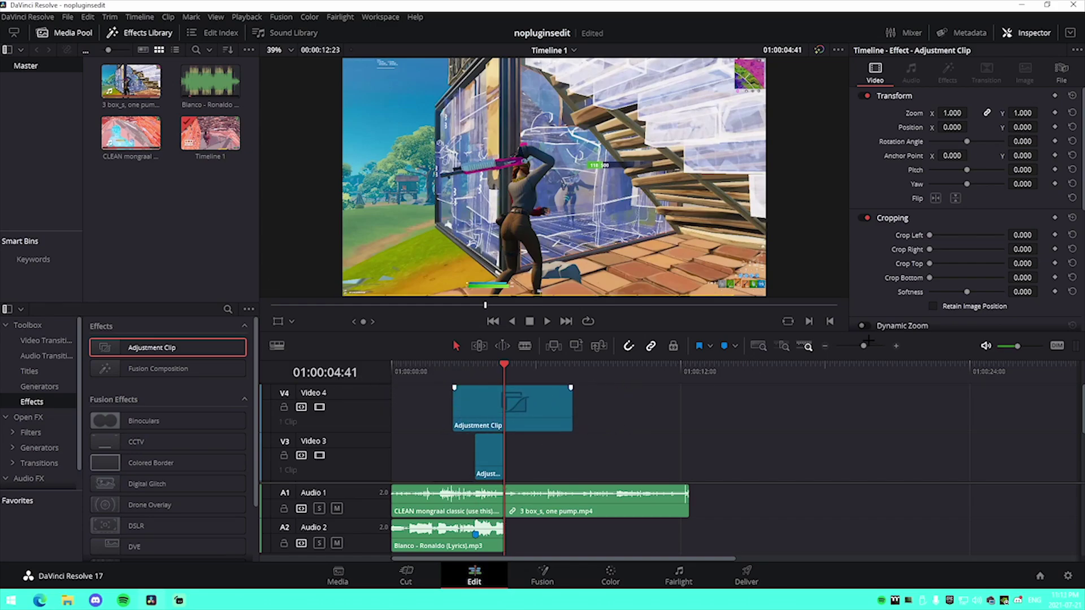
# - Split the Video 4 adjustment clip at 01:00:04:11 and delete the portion before it
pyautogui.click(869, 345)
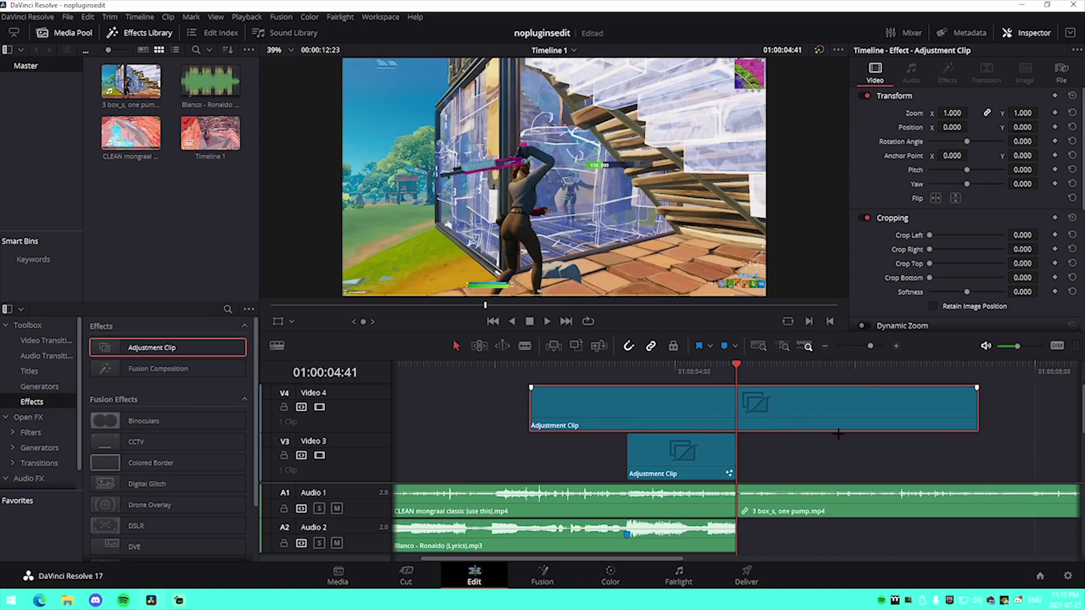
pyautogui.scroll(-2, 751, 461)
pyautogui.scroll(-1, 752, 460)
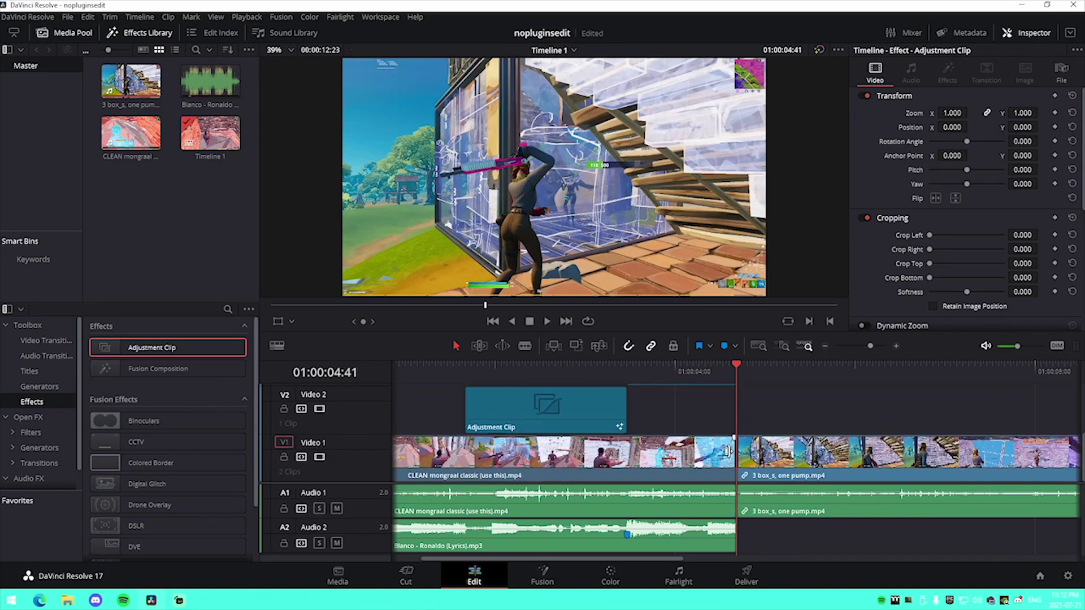
pyautogui.scroll(3, 723, 400)
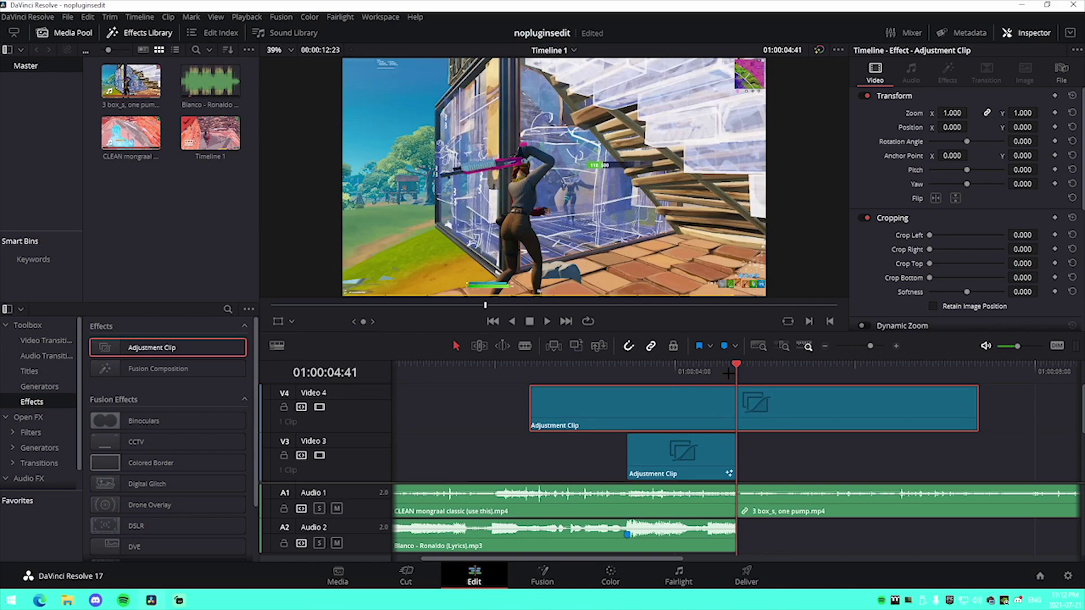
pyautogui.moveTo(736, 377); pyautogui.dragTo(690, 378)
pyautogui.hotkey('ctrl', 'b')
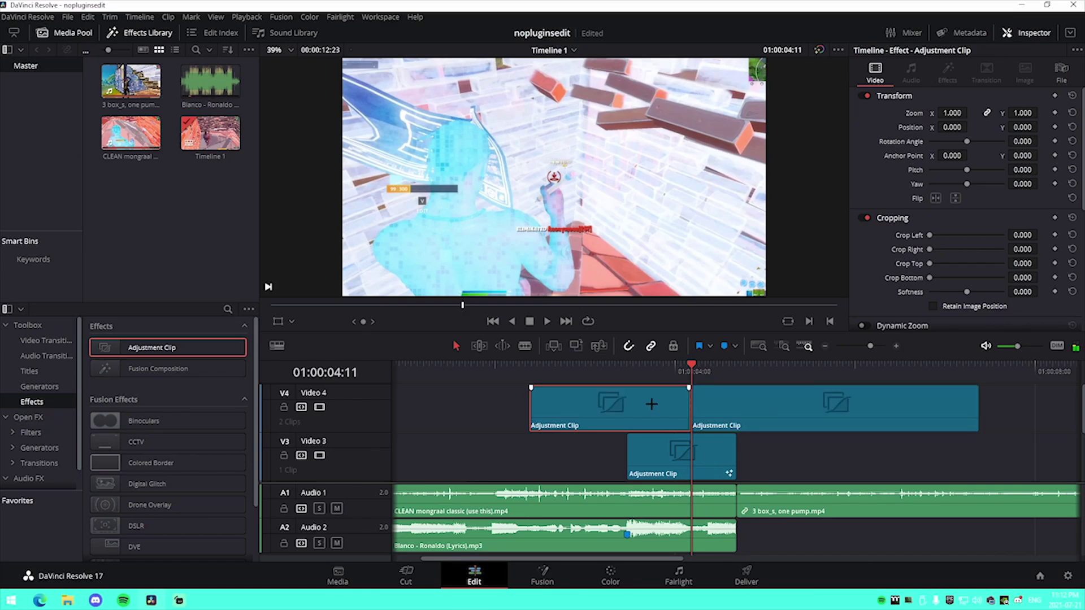
pyautogui.press('BackSpace')
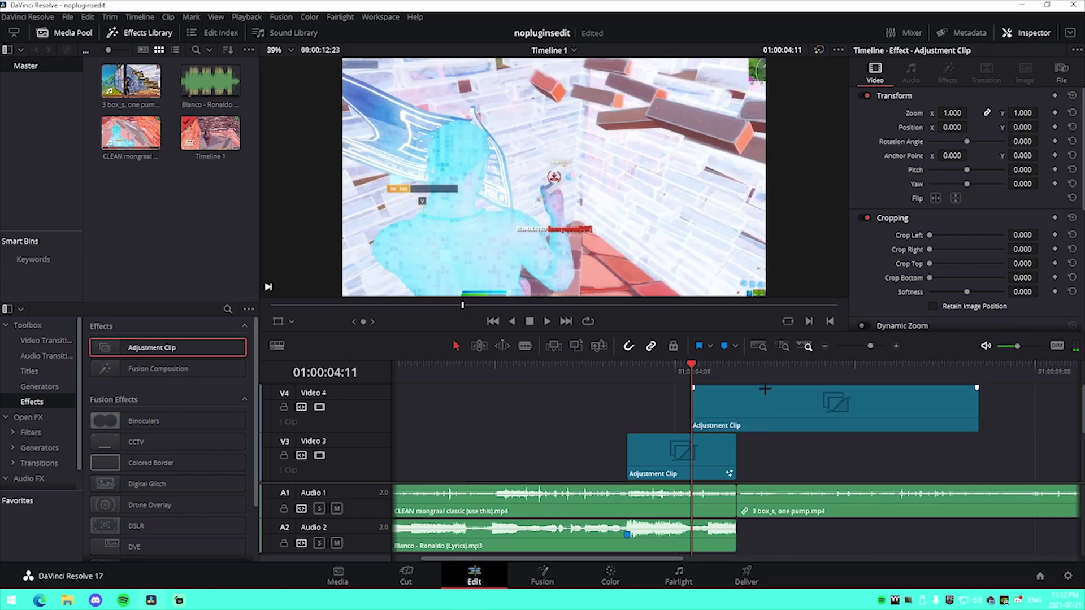
# - Split the Video 4 adjustment clip at 01:00:05:11 and delete the portion after it
pyautogui.press('Down')
pyautogui.press('Up')
pyautogui.press('space')
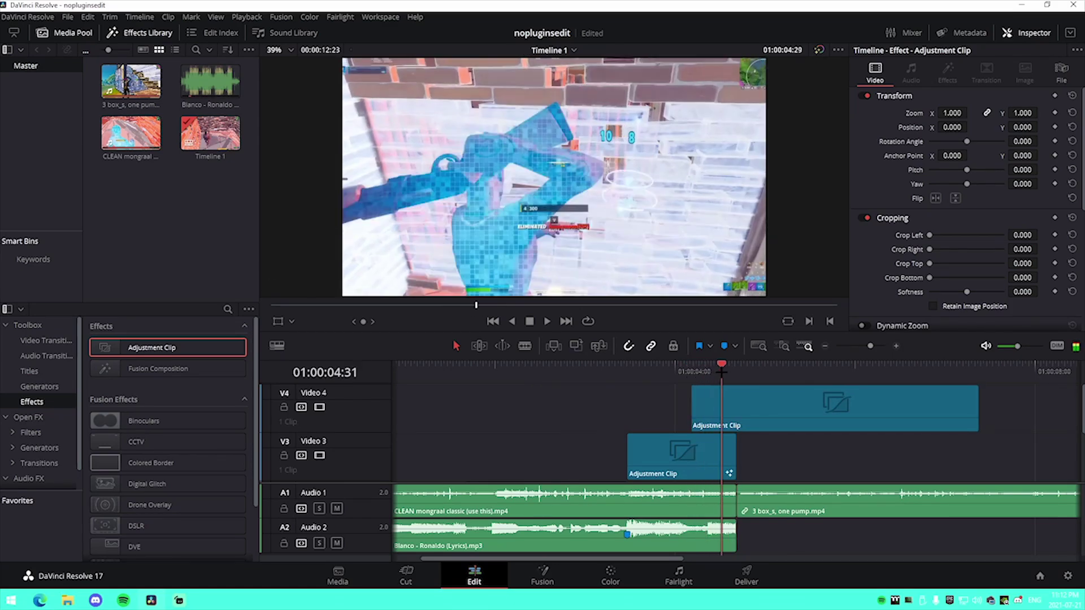
pyautogui.moveTo(755, 367); pyautogui.dragTo(781, 371)
pyautogui.click(812, 398)
pyautogui.hotkey('ctrl', 'b')
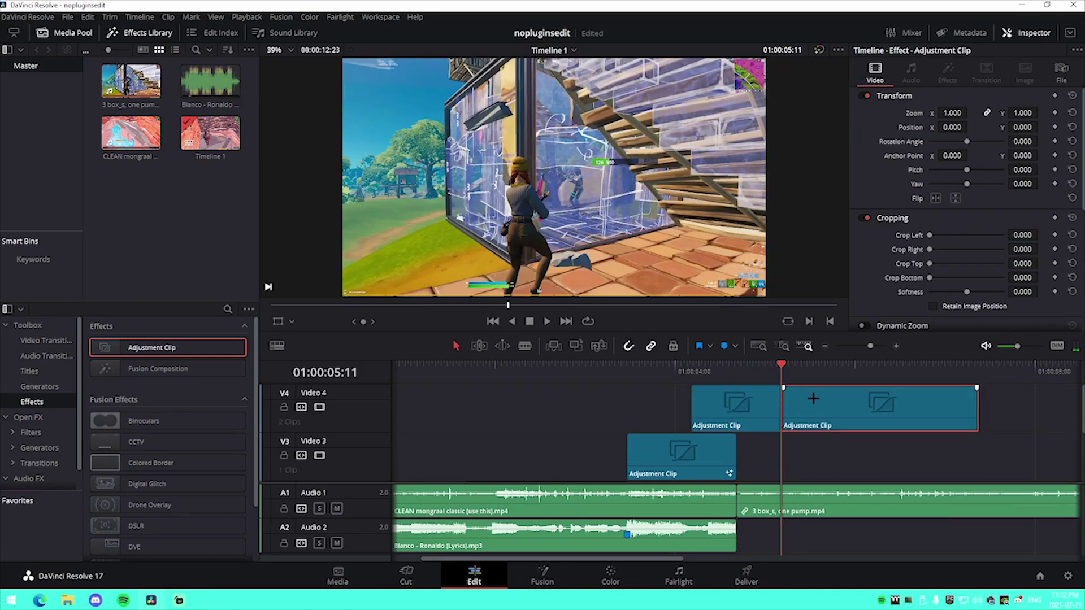
pyautogui.press('Delete')
# - Split the Video 4 adjustment clip at the gameplay cut, 01:00:04:41, into two halves
pyautogui.moveTo(750, 365); pyautogui.dragTo(736, 367)
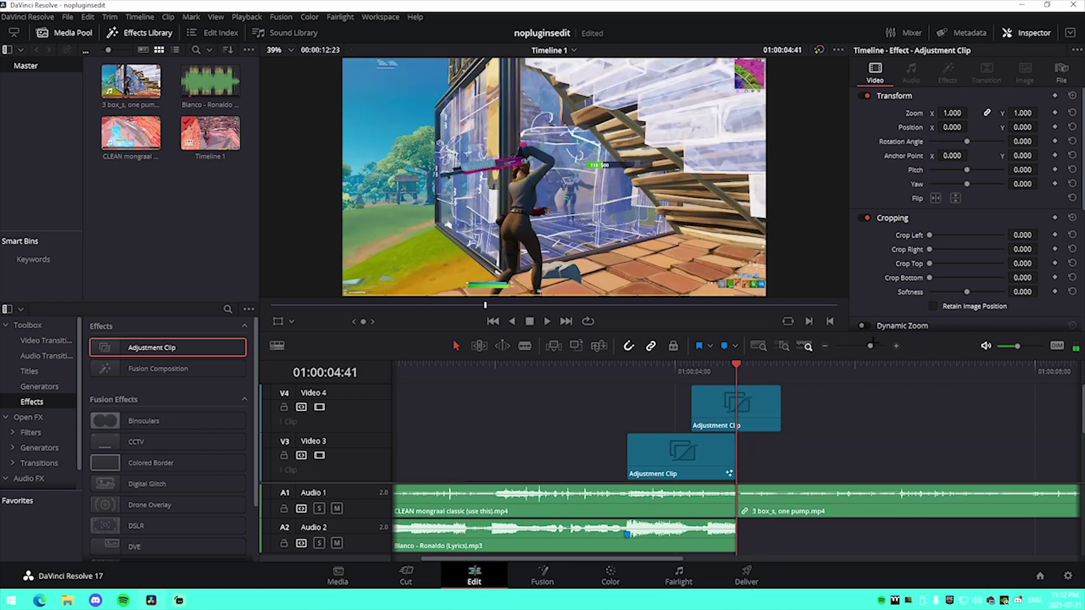
pyautogui.moveTo(871, 345); pyautogui.dragTo(876, 344)
pyautogui.hotkey('ctrl', 'b')
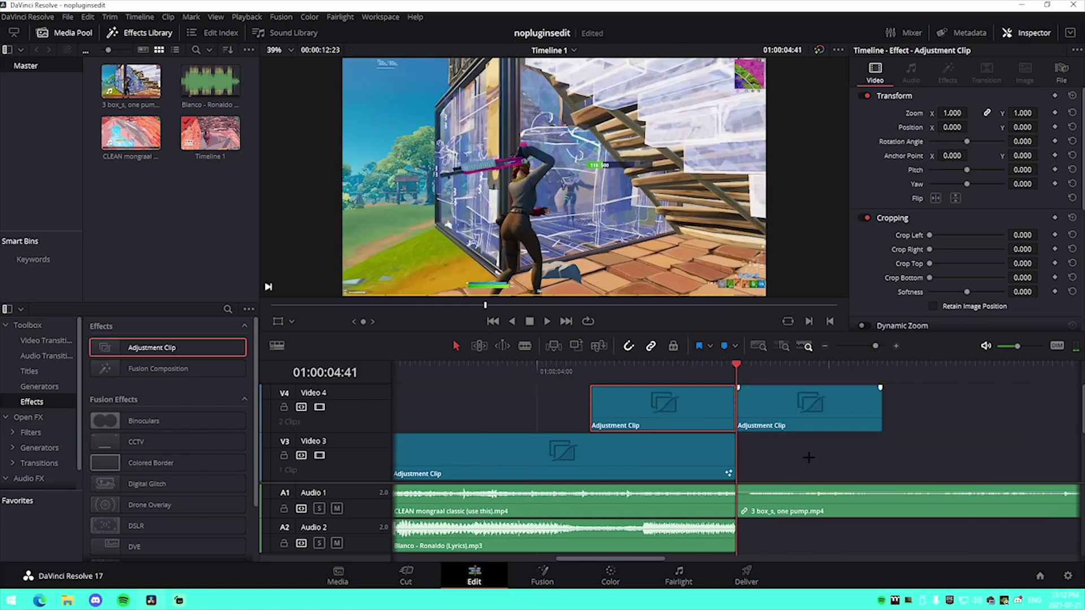
# - Open the first half of the split adjustment clip in Fusion and insert the first Trans1 folder preset between MediaIn1 and MediaOut1
pyautogui.moveTo(615, 370); pyautogui.dragTo(590, 372)
pyautogui.click(618, 414)
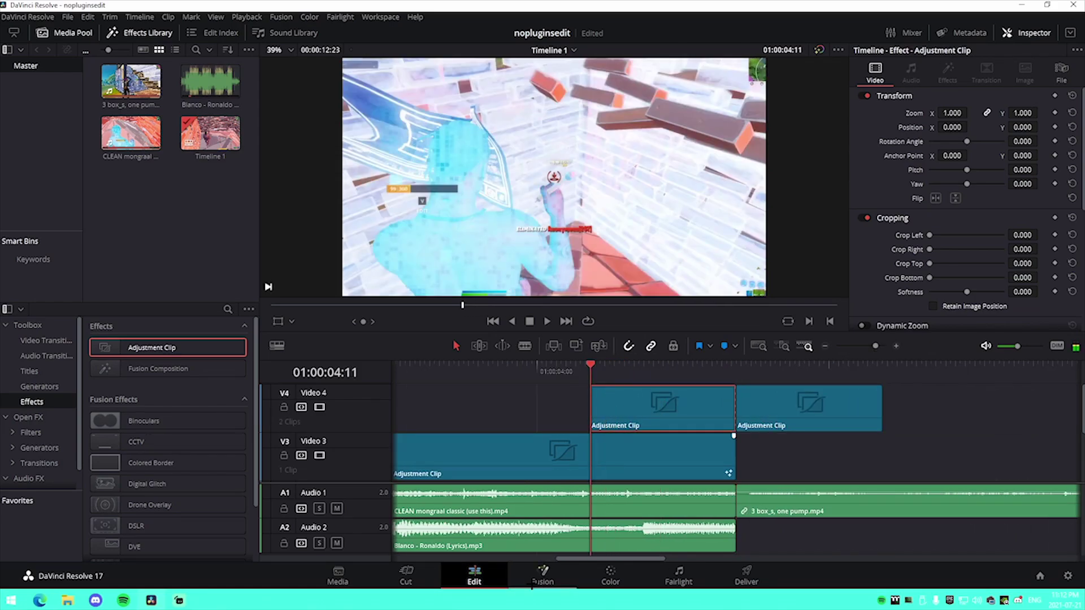
pyautogui.click(542, 580)
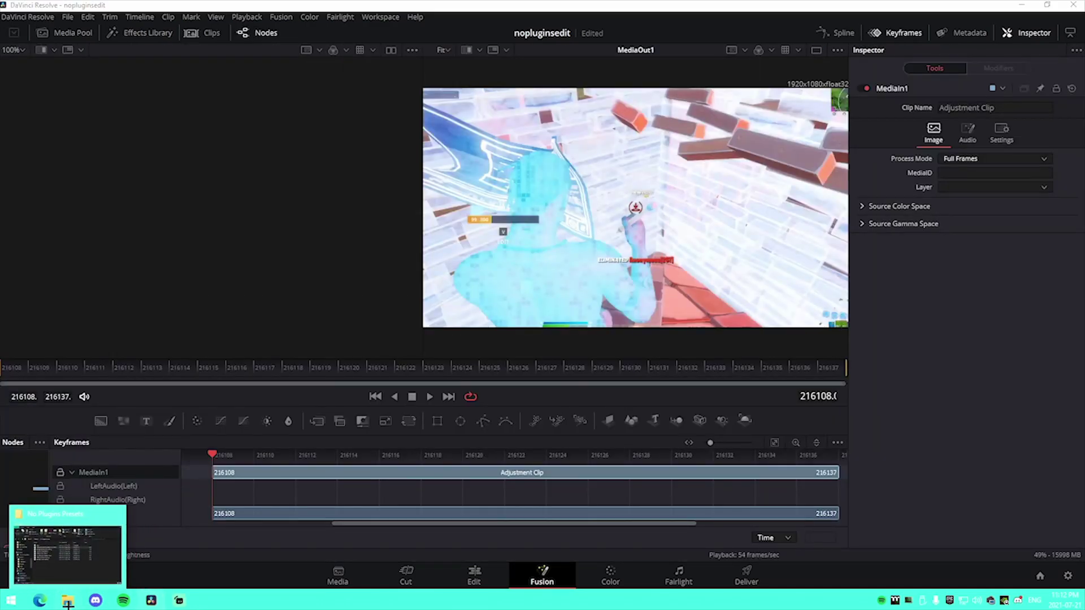
pyautogui.click(68, 600)
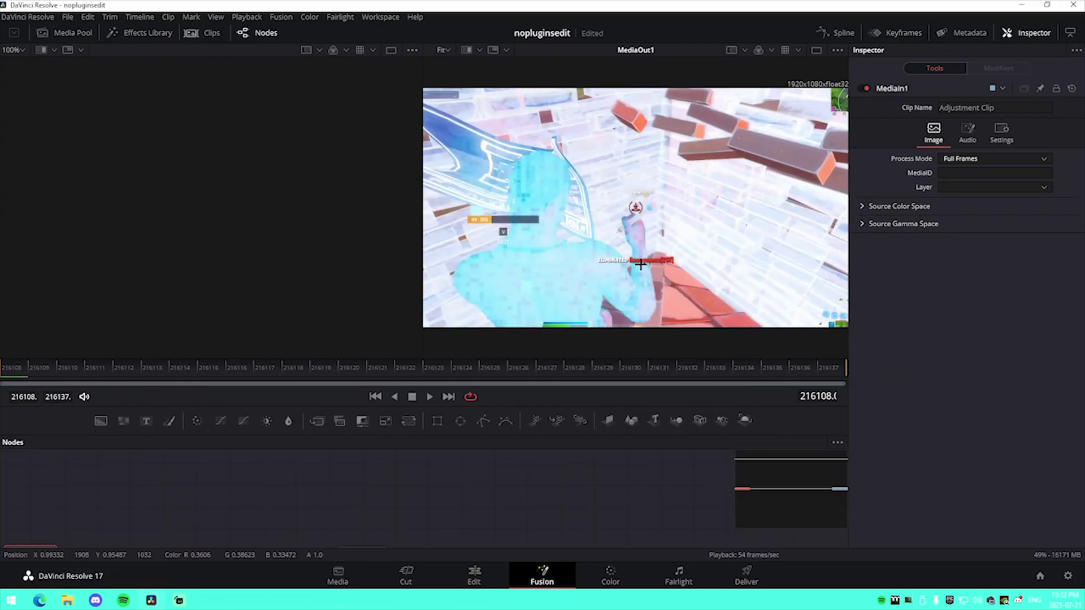
pyautogui.doubleClick(293, 292)
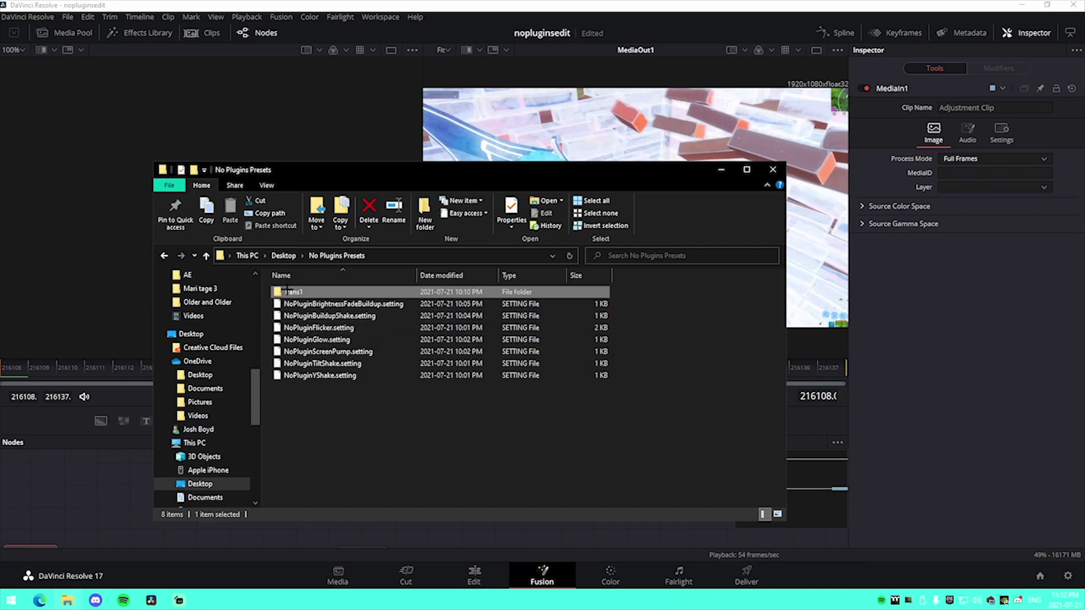
pyautogui.moveTo(299, 304); pyautogui.dragTo(231, 503)
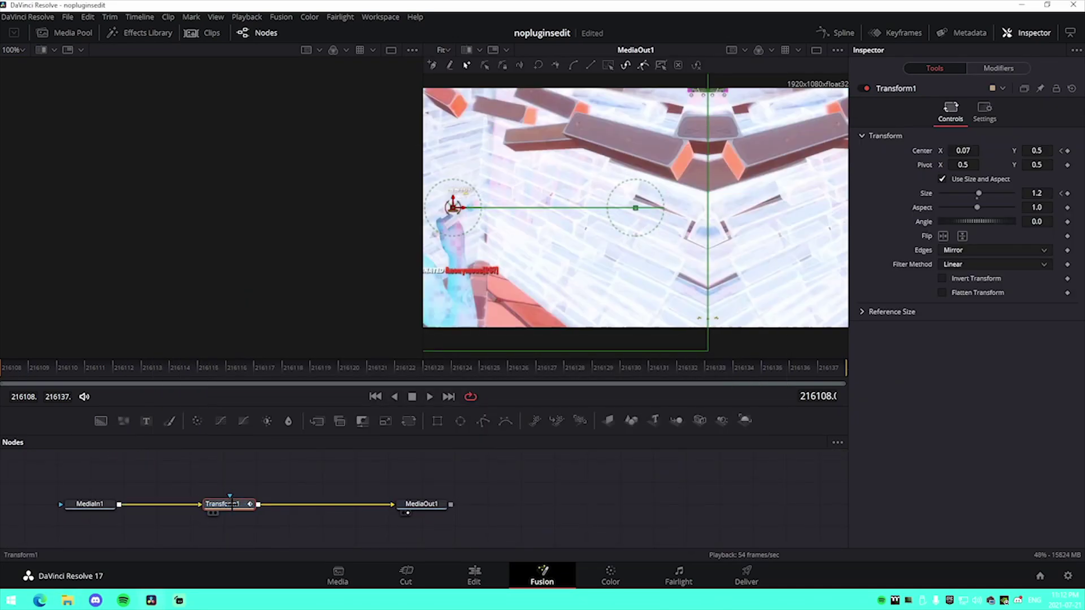
# - Move the Transform1 Size and Center keyframes so the transition runs from frame 216109 to 216138, and play it back
pyautogui.click(1060, 193)
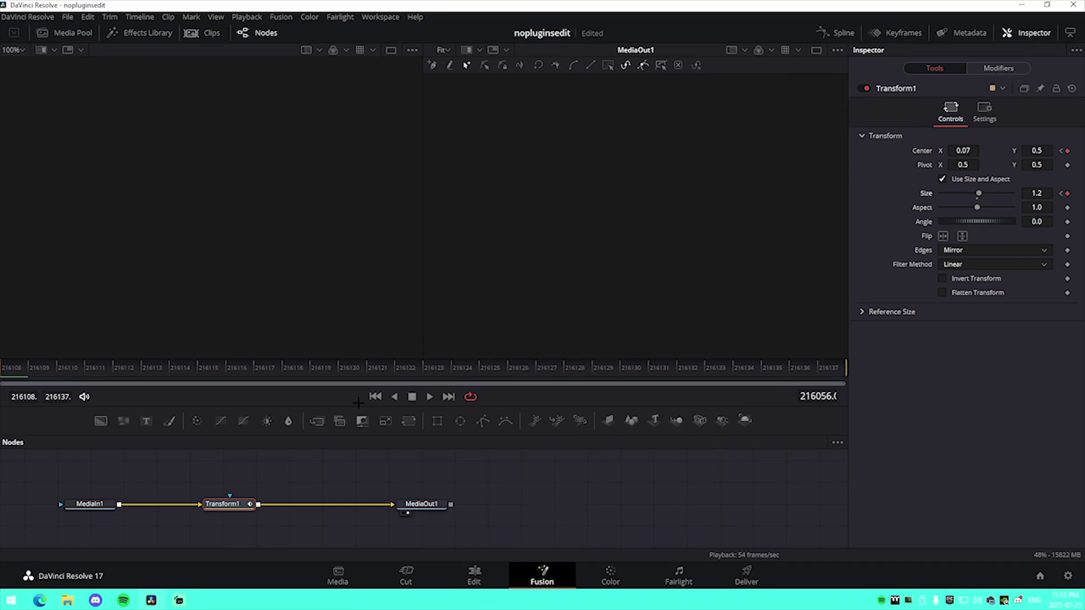
pyautogui.click(901, 32)
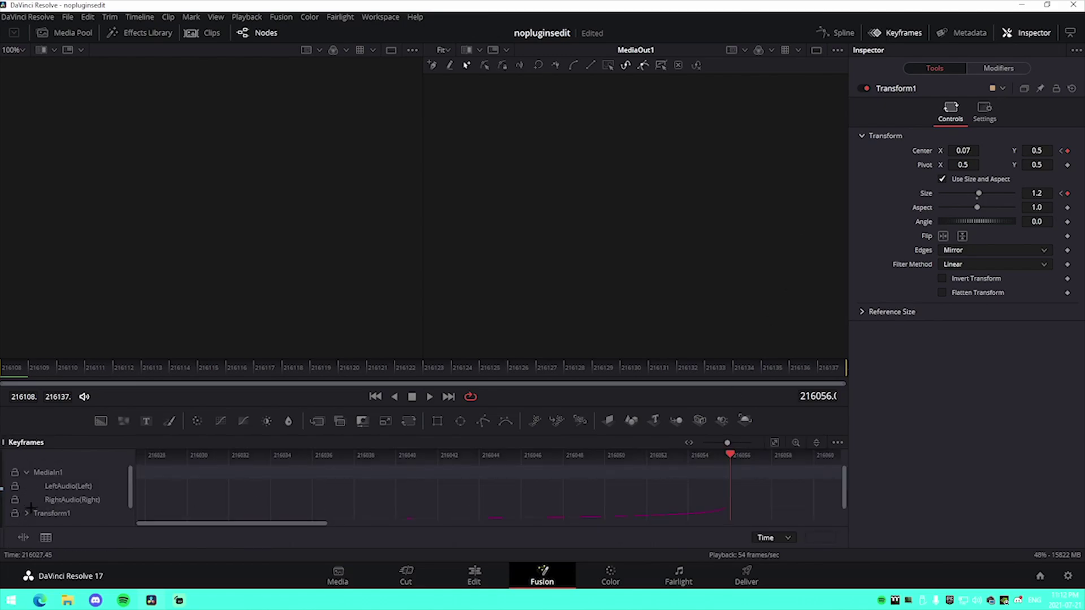
pyautogui.click(774, 443)
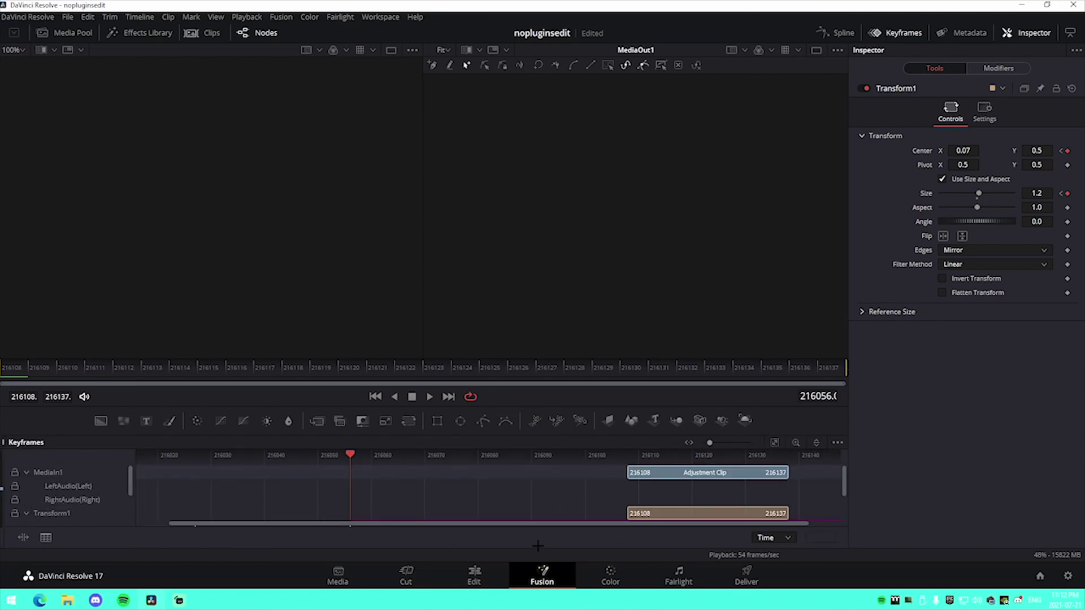
pyautogui.moveTo(173, 501); pyautogui.dragTo(319, 530)
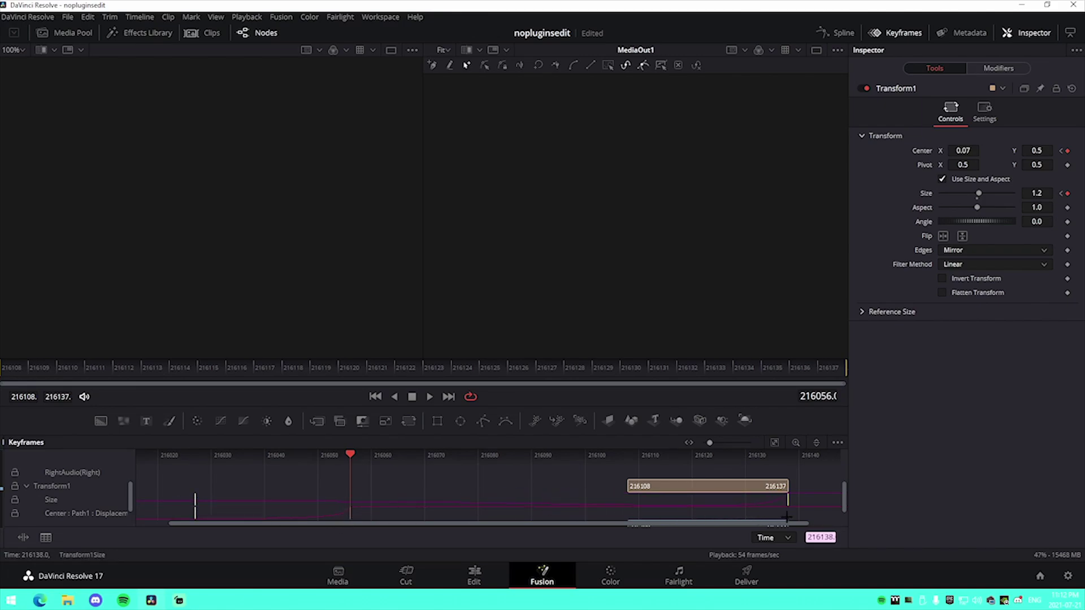
pyautogui.moveTo(370, 522); pyautogui.dragTo(322, 522)
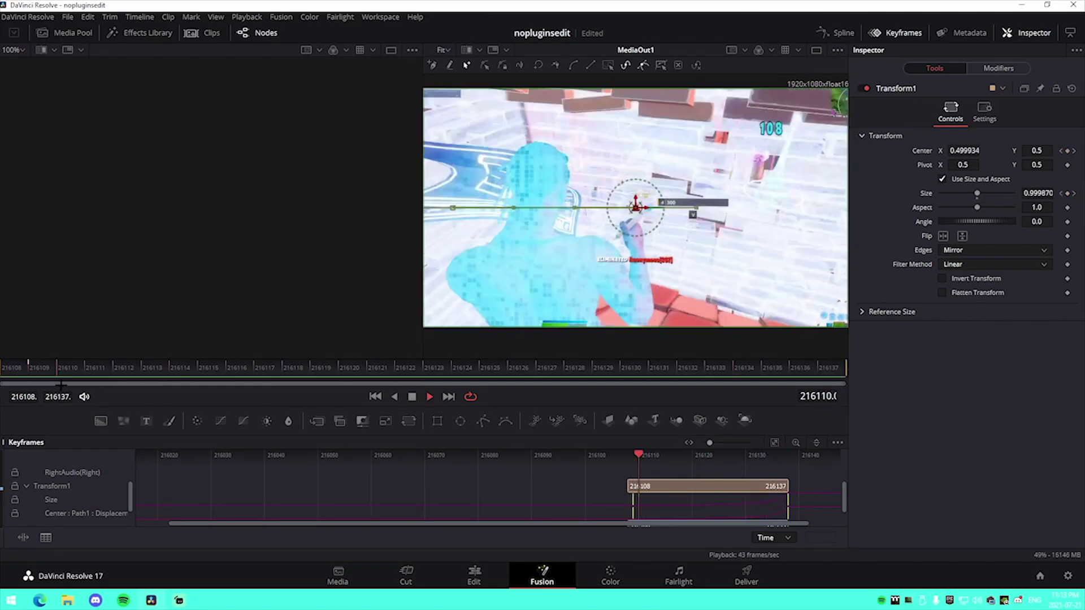
pyautogui.press('space')
# - Open the second half of the split adjustment clip in Fusion and insert its transition preset from the presets folder between MediaIn1 and MediaOut1
pyautogui.click(474, 579)
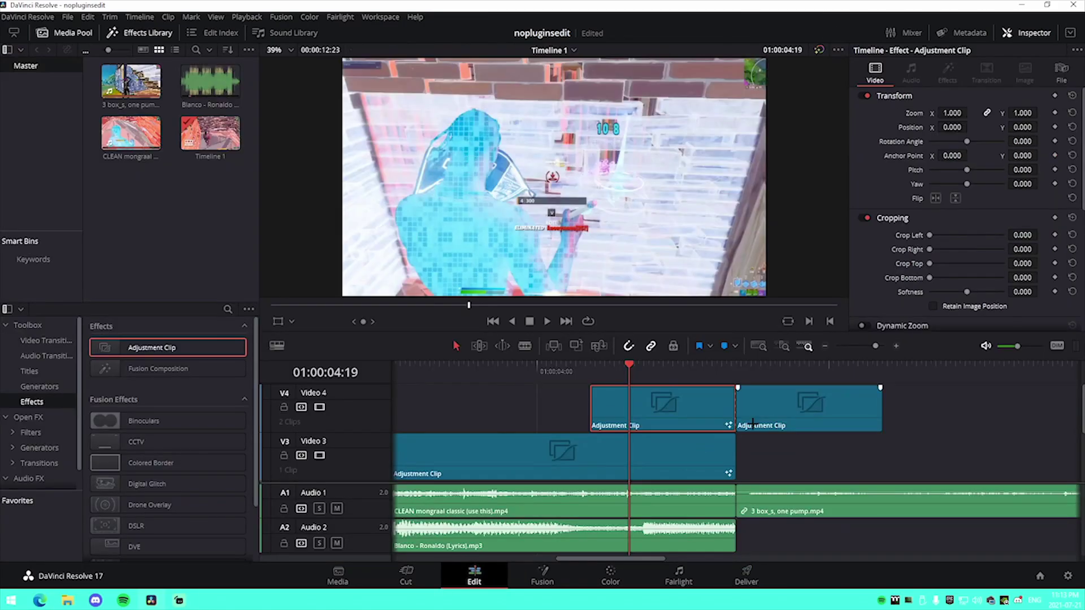
pyautogui.moveTo(739, 366); pyautogui.dragTo(737, 391)
pyautogui.hotkey('shift', '5')
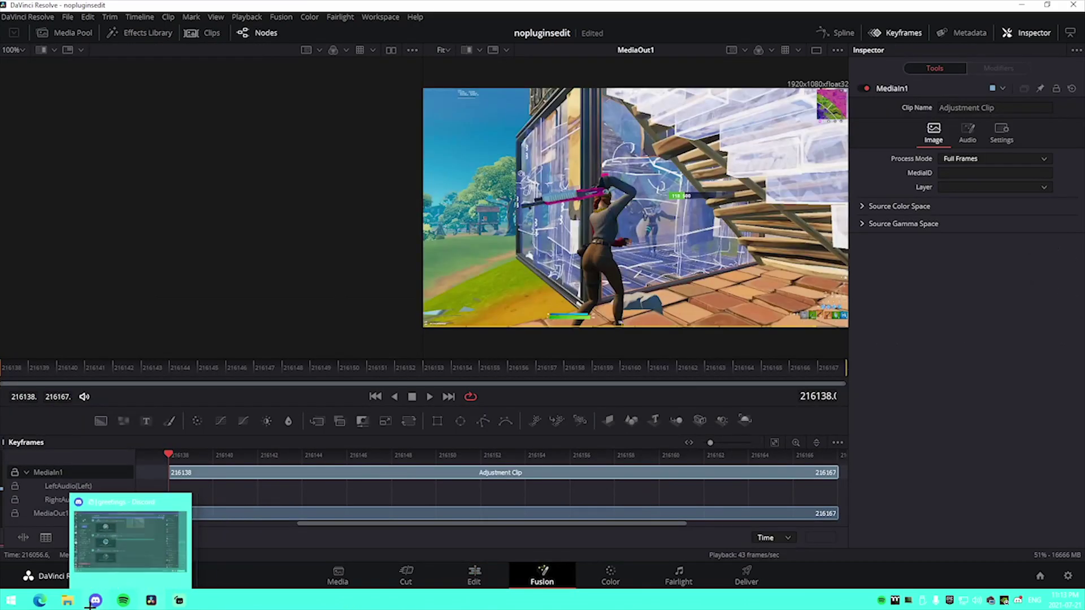
pyautogui.click(894, 30)
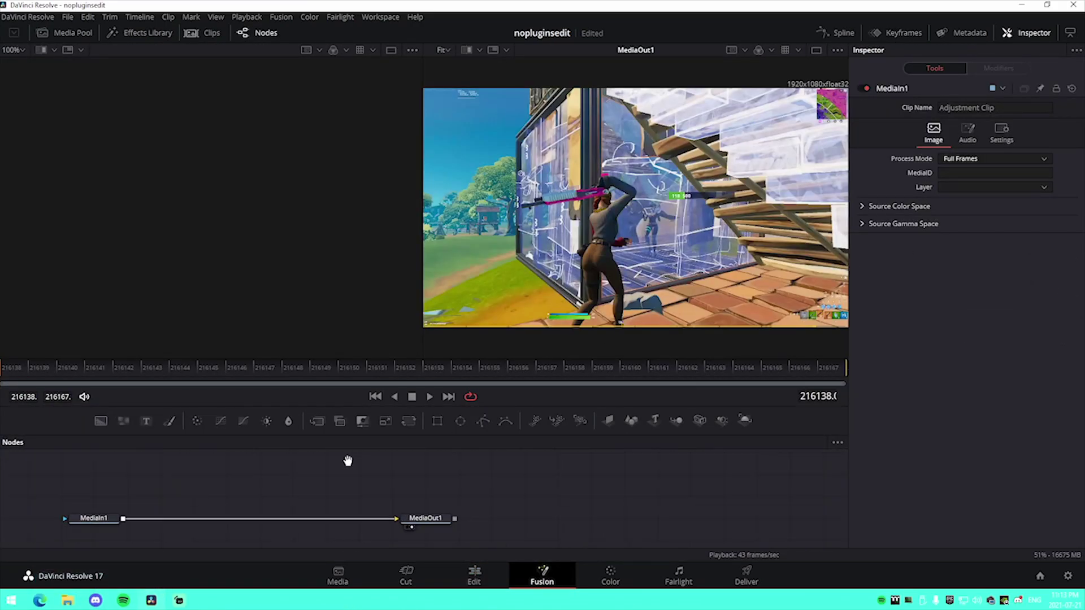
pyautogui.moveTo(68, 600)
pyautogui.click(67, 551)
pyautogui.moveTo(294, 291); pyautogui.dragTo(291, 510)
pyautogui.click(96, 481)
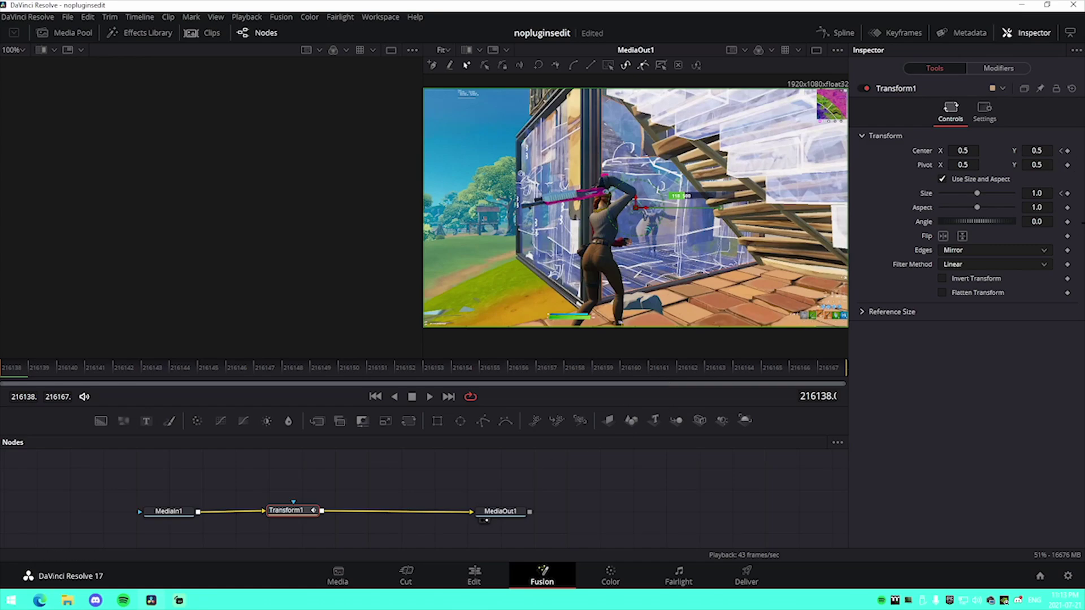
# - Move the Transform1 Size and Center keyframes so they run from frame 216138 to 216167, and play back the full transition in the edit timeline
pyautogui.click(918, 36)
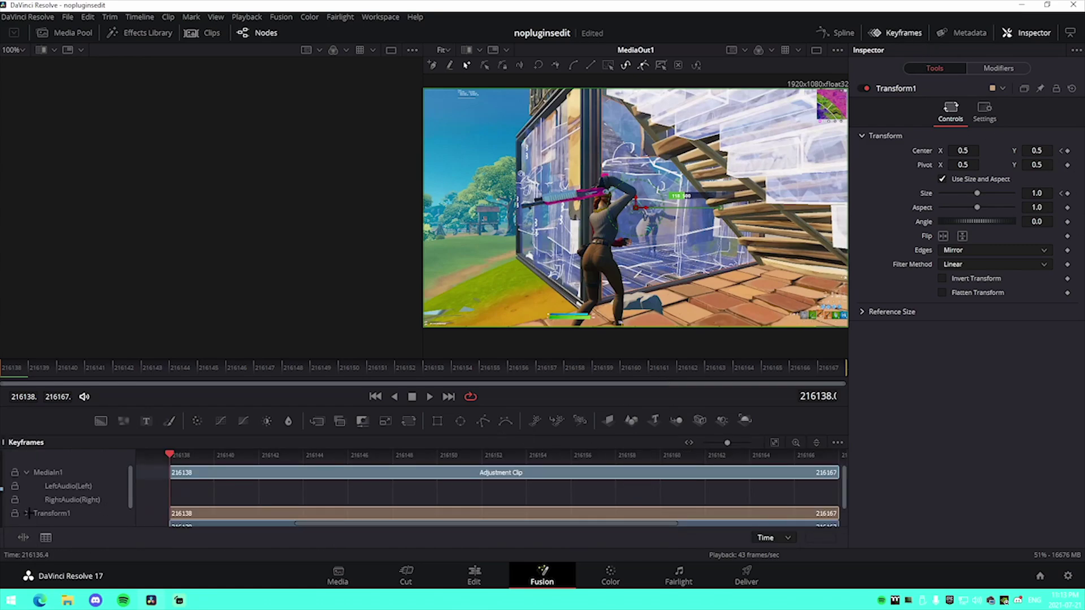
pyautogui.click(775, 444)
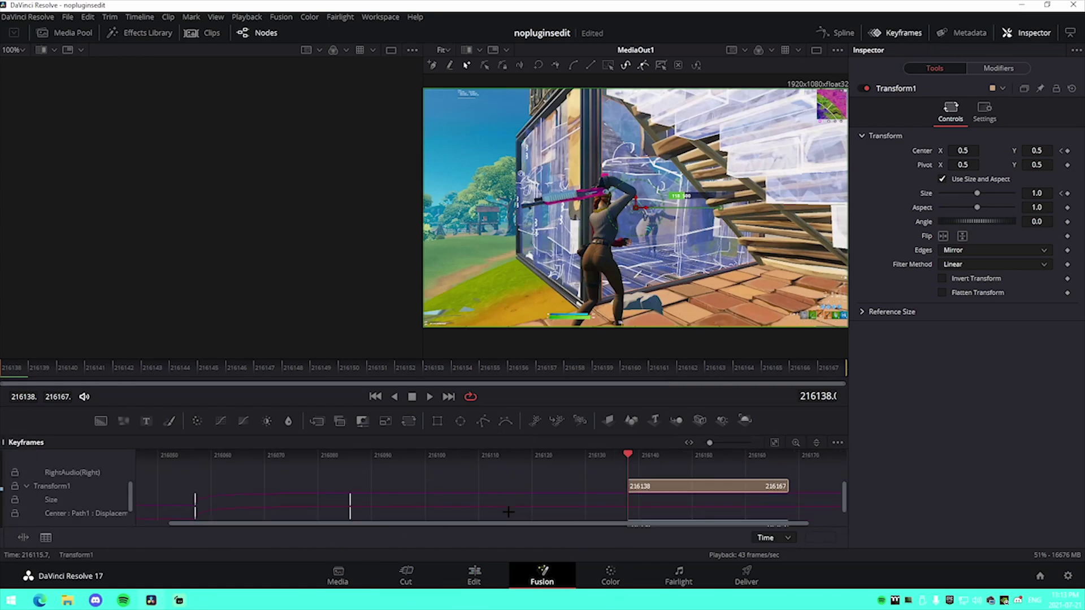
pyautogui.moveTo(173, 495); pyautogui.dragTo(782, 508)
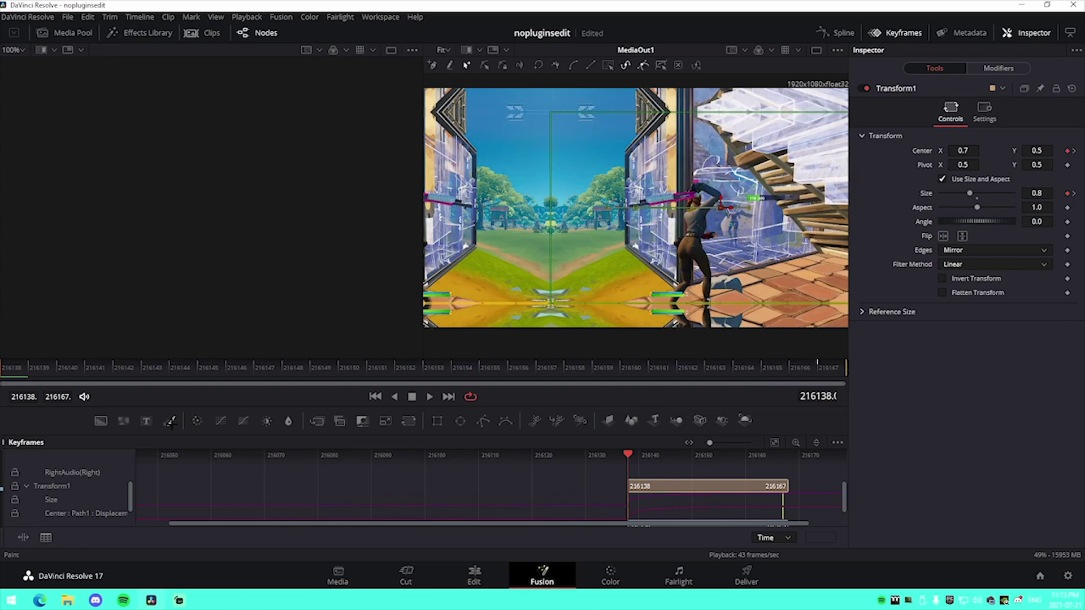
pyautogui.hotkey('shift', '4')
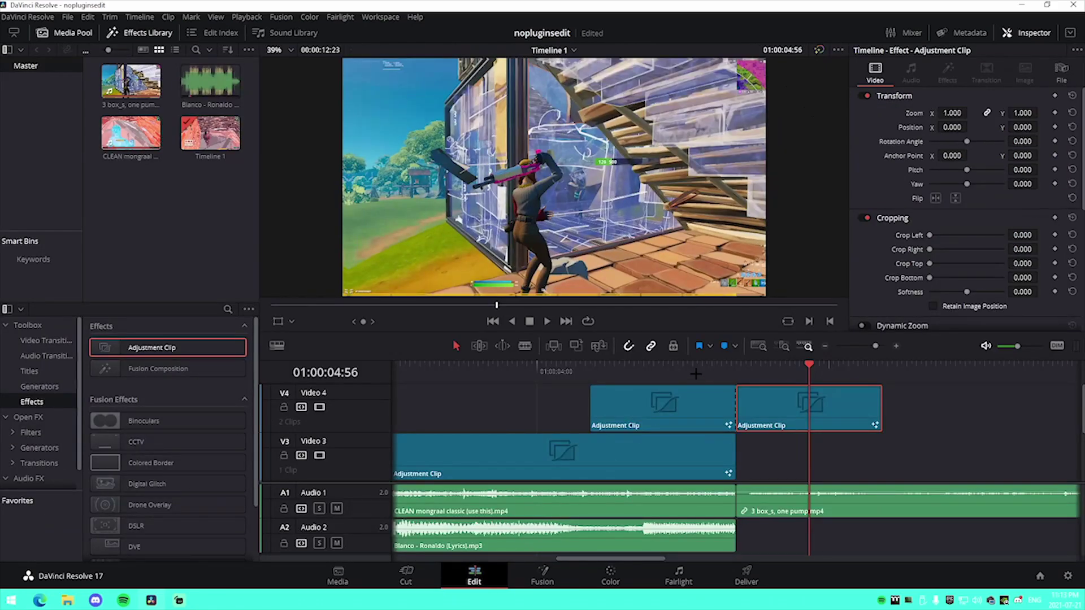
pyautogui.click(565, 365)
pyautogui.press('space')
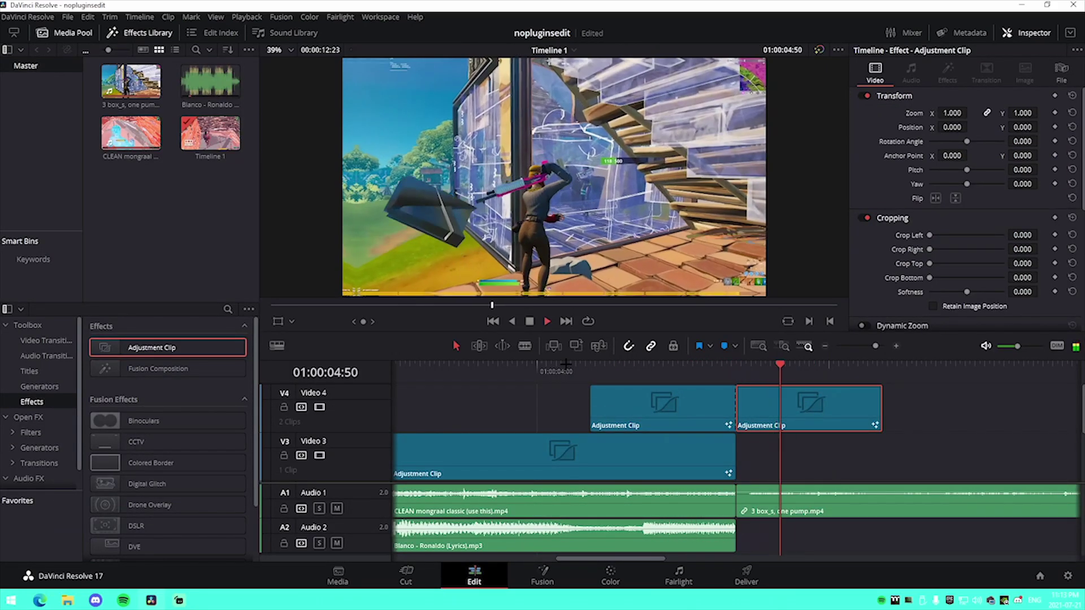
pyautogui.click(493, 365)
pyautogui.press('space')
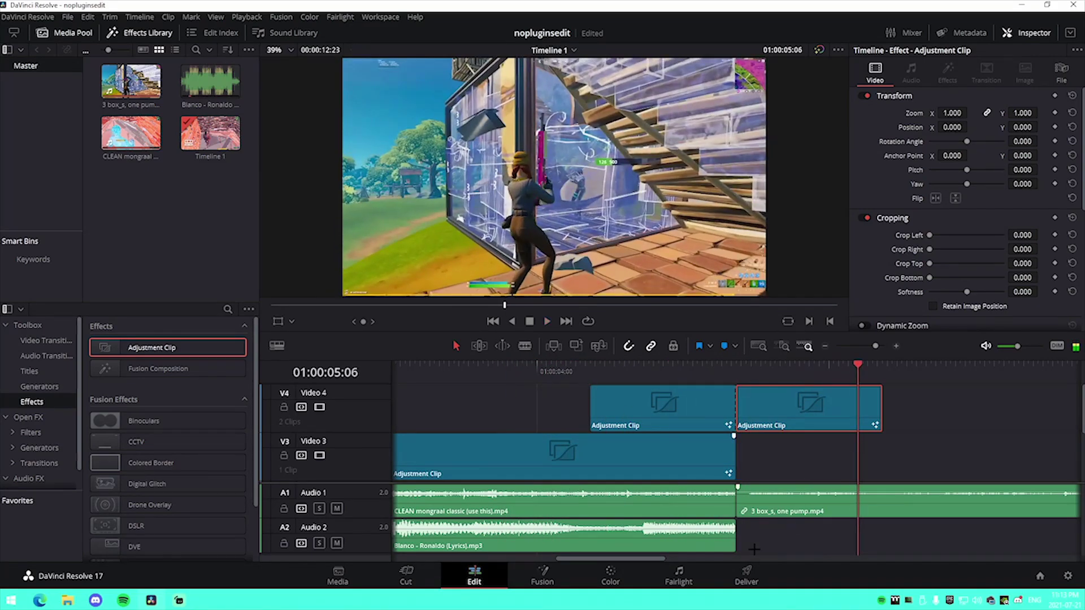
# - Extend the end of the song clip on Audio 2 to just past the 01:00:08:00 mark and play back across the gameplay cut
pyautogui.moveTo(736, 537); pyautogui.dragTo(1056, 537)
pyautogui.hotkey('shift', 'z')
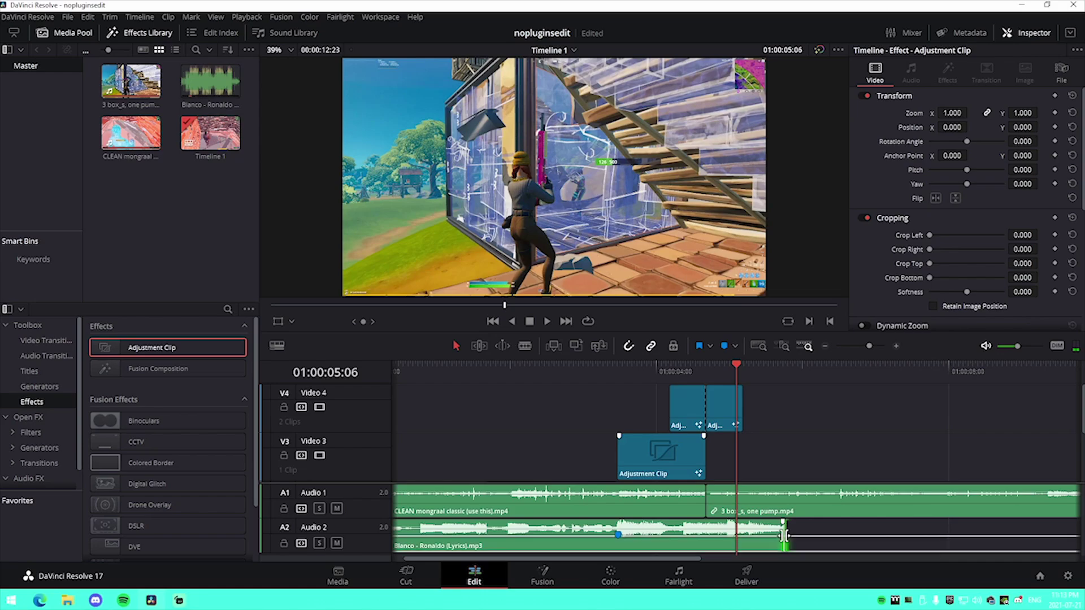
pyautogui.moveTo(785, 537); pyautogui.dragTo(996, 537)
pyautogui.click(568, 366)
pyautogui.press('space')
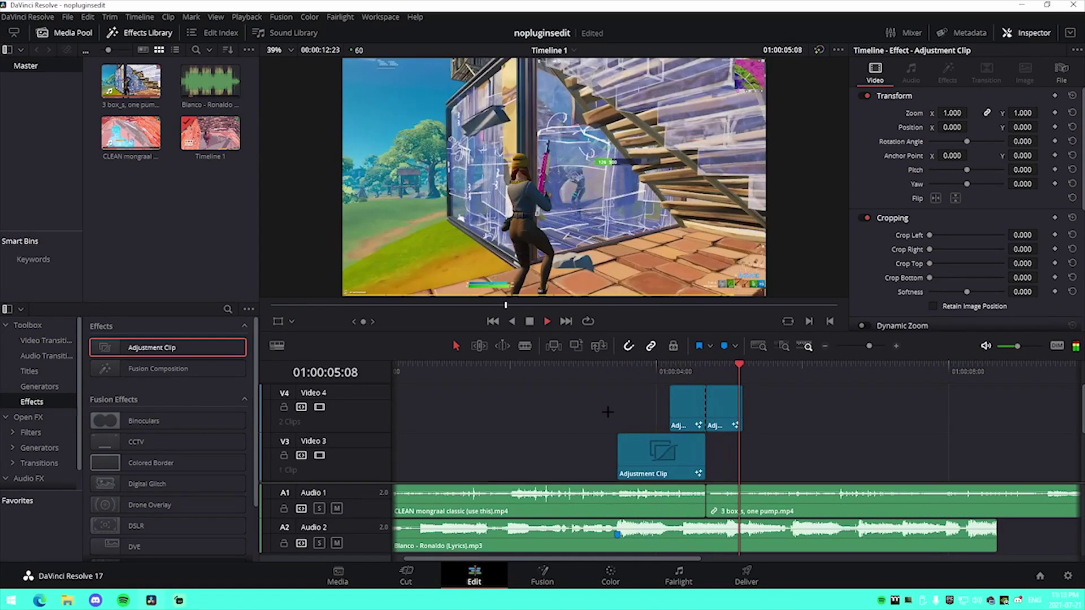
pyautogui.click(578, 416)
pyautogui.click(602, 364)
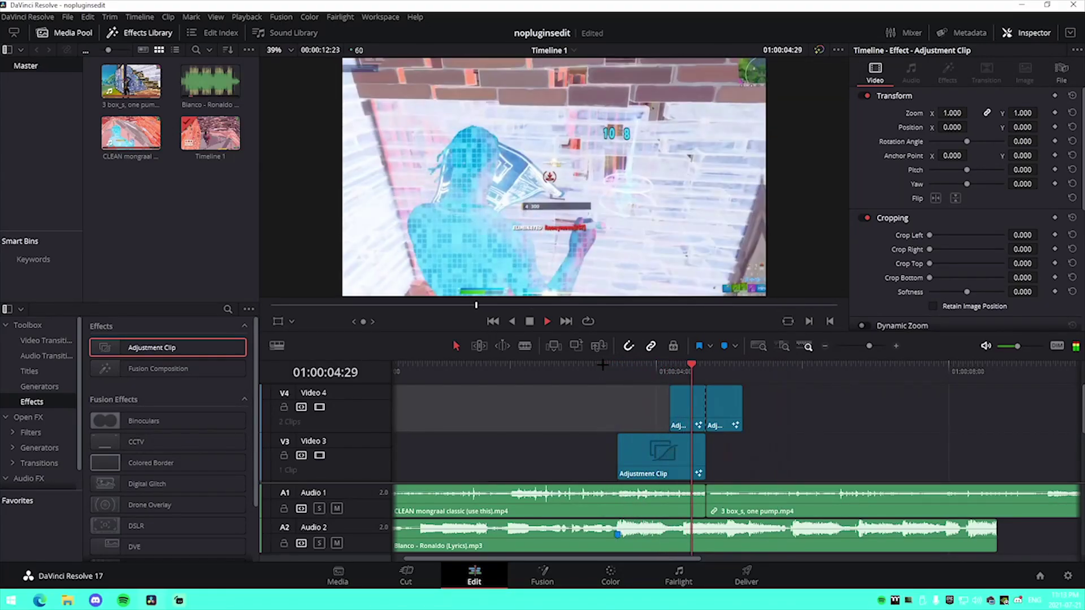
pyautogui.press('space')
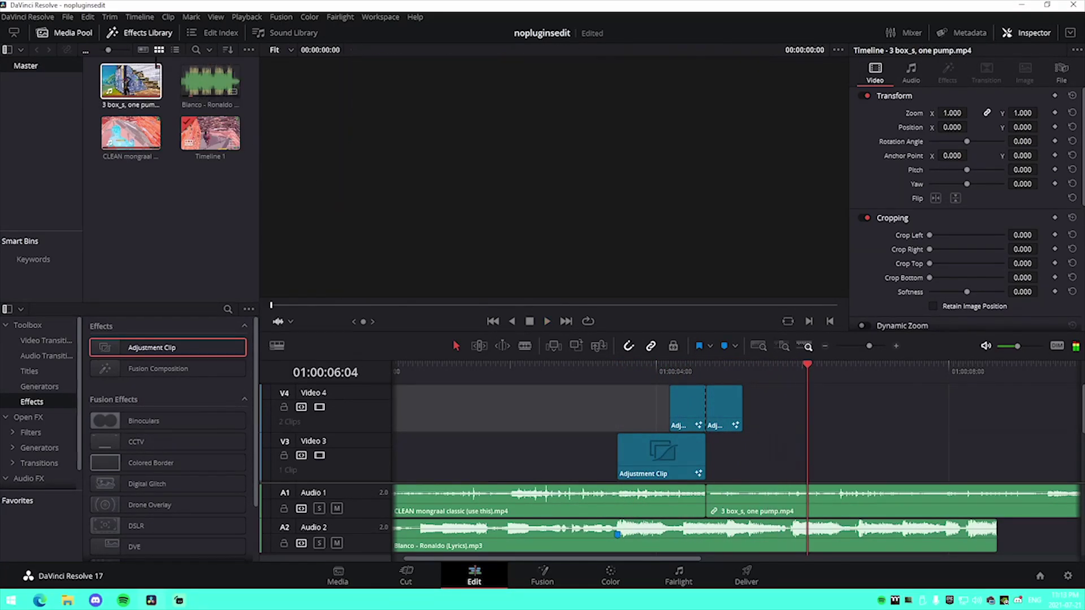
# - Change the Timeline Proxy Mode and replay the transition around the gameplay cut
pyautogui.click(247, 17)
pyautogui.click(447, 60)
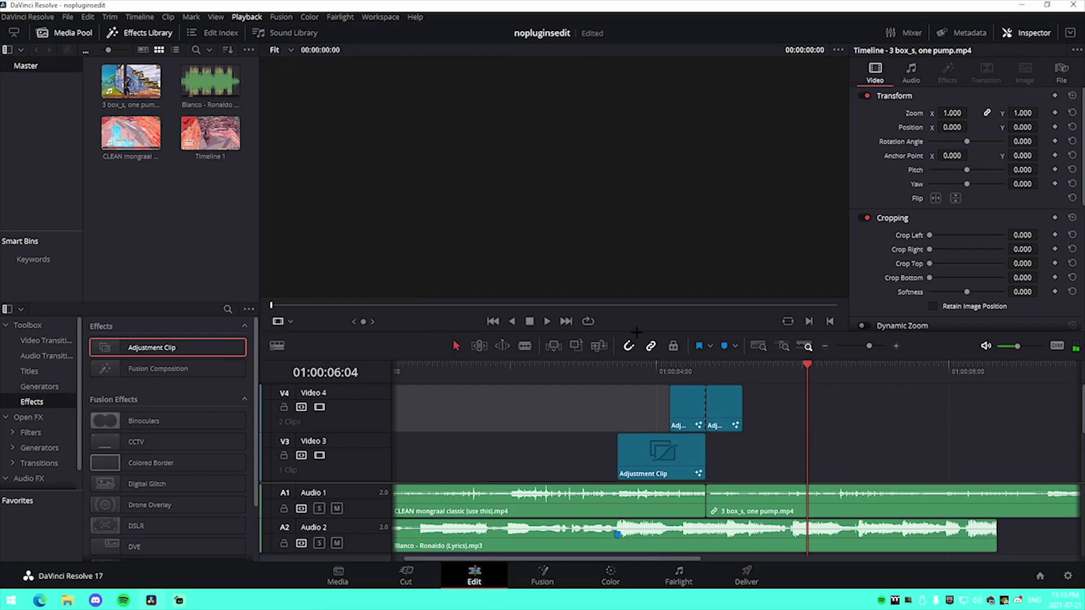
pyautogui.click(612, 364)
pyautogui.press('space')
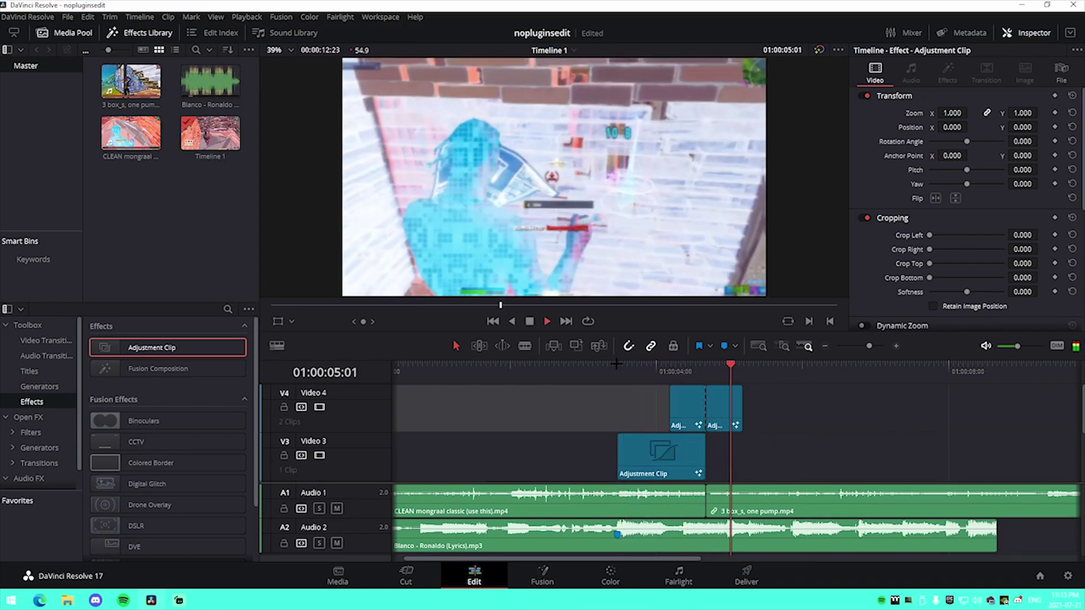
pyautogui.click(654, 365)
pyautogui.press('space')
pyautogui.click(670, 365)
pyautogui.press('space')
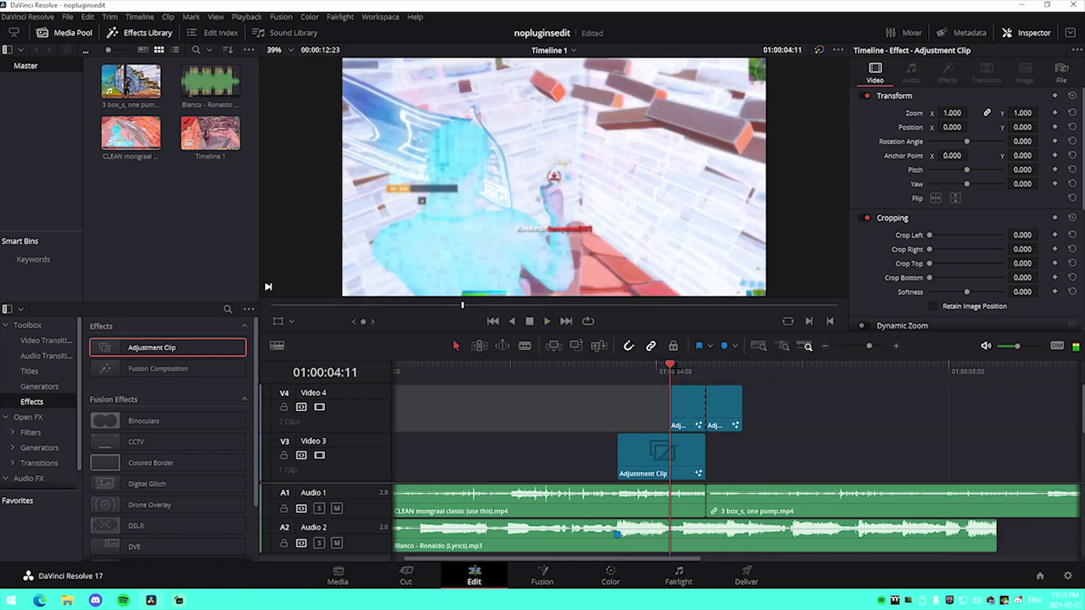
pyautogui.press('space')
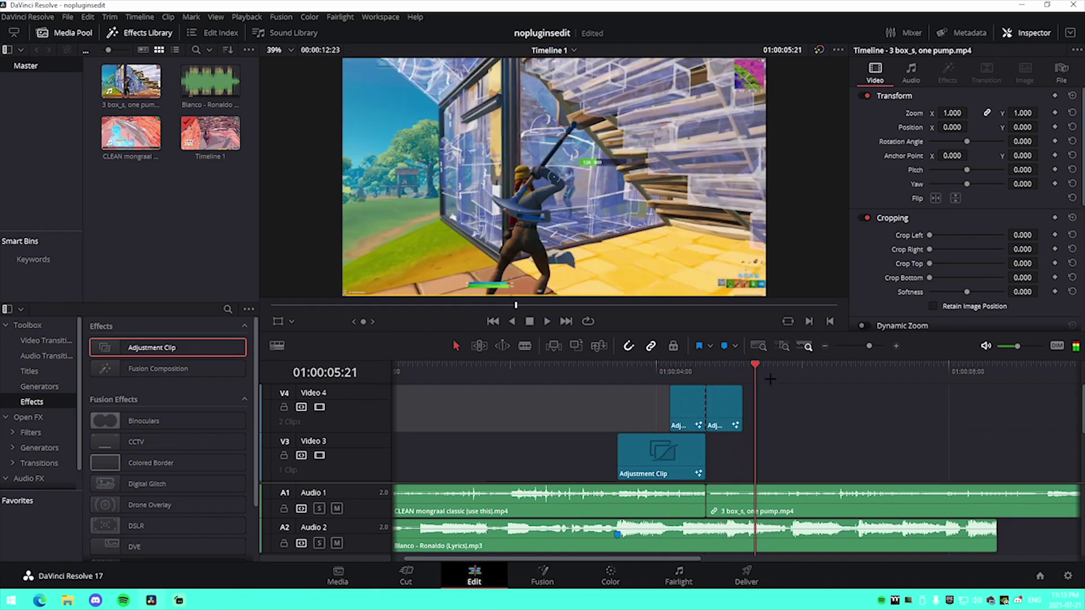
# - Set the Timeline Proxy Mode once more after the playback test
pyautogui.click(814, 396)
pyautogui.click(247, 16)
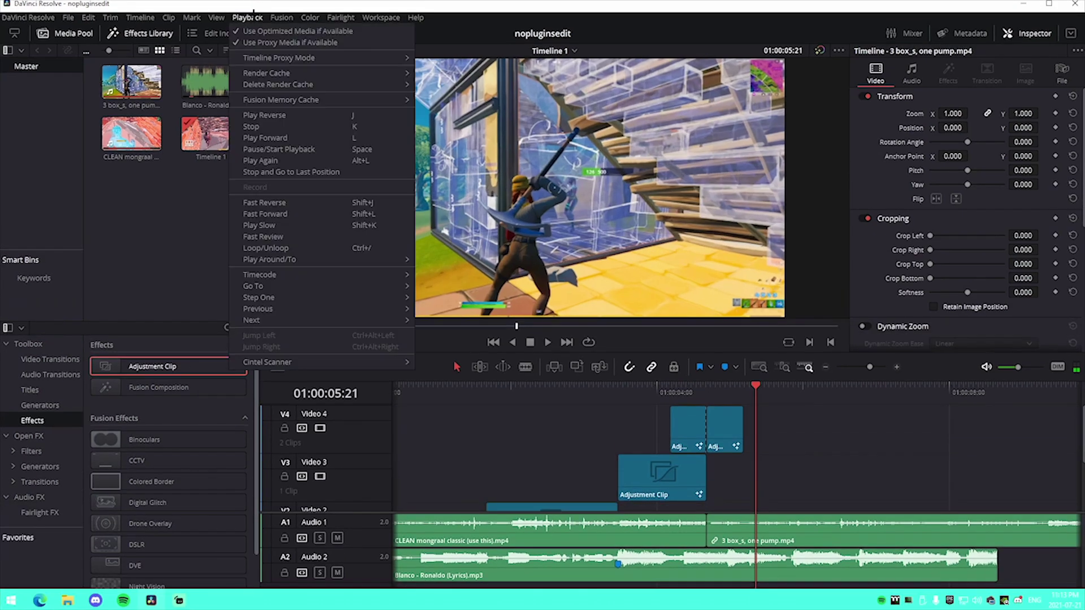
pyautogui.moveTo(280, 57)
pyautogui.click(432, 59)
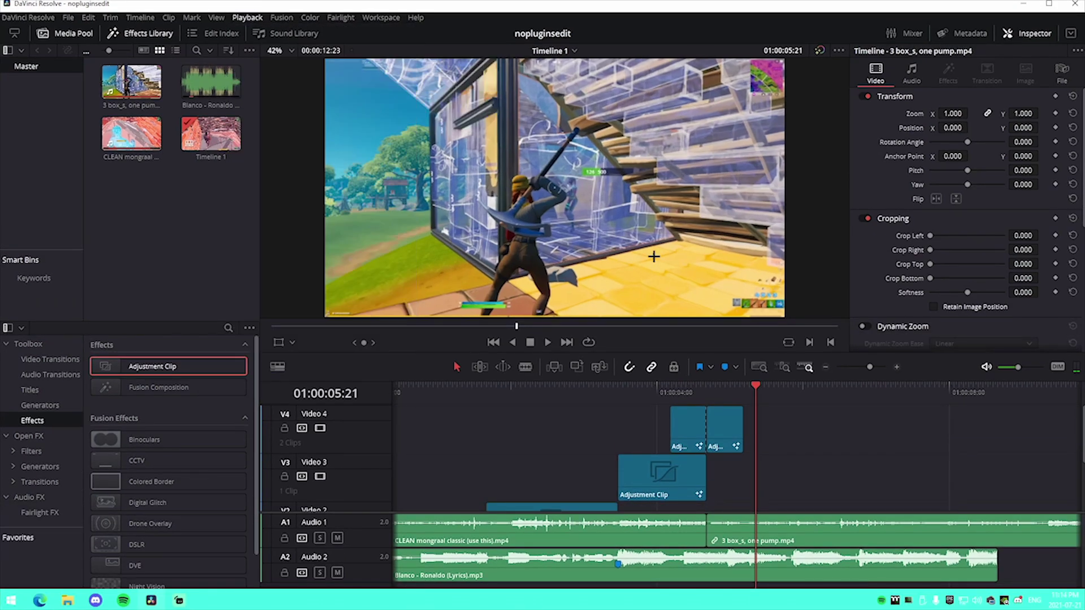
# - Add a Cross Dissolve at the start of the second gameplay clip on Video 1 and shorten it to 30 frames
pyautogui.moveTo(870, 367); pyautogui.dragTo(864, 366)
pyautogui.scroll(-3, 447, 516)
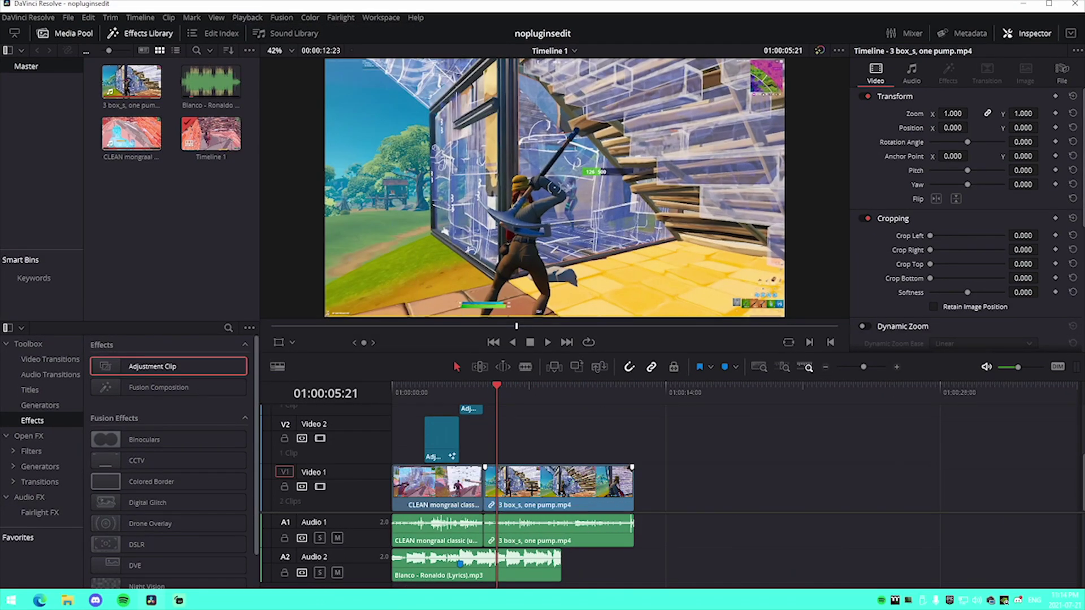
pyautogui.click(594, 384)
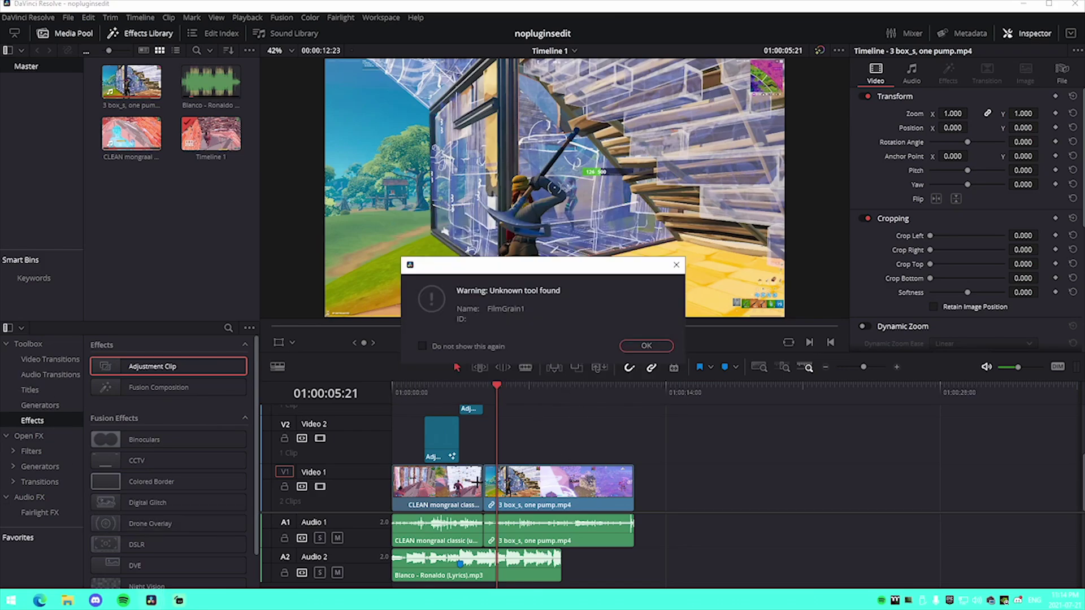
pyautogui.click(646, 346)
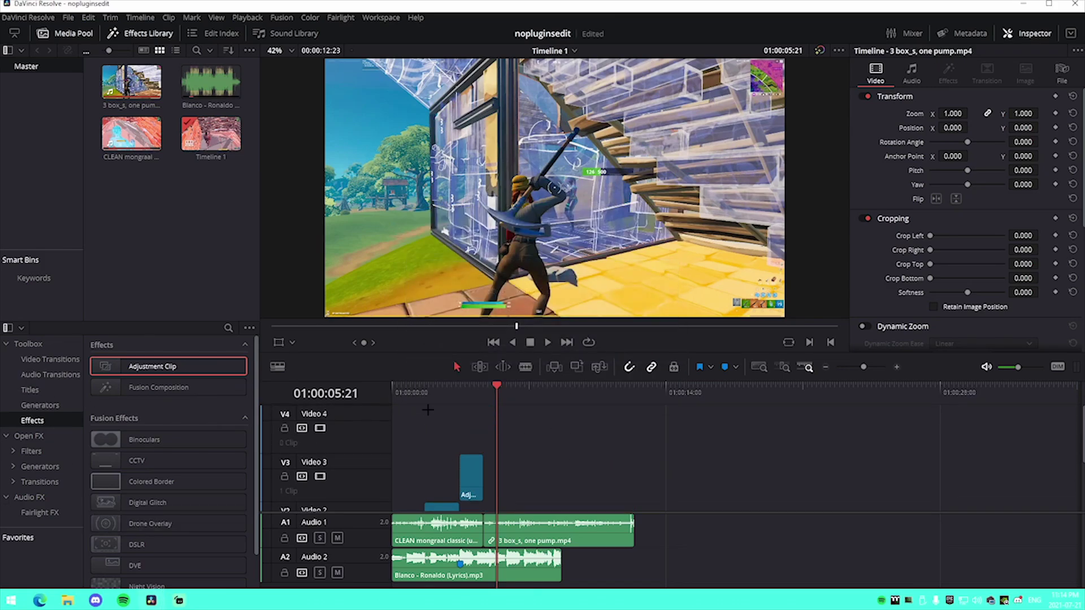
pyautogui.scroll(-3, 569, 469)
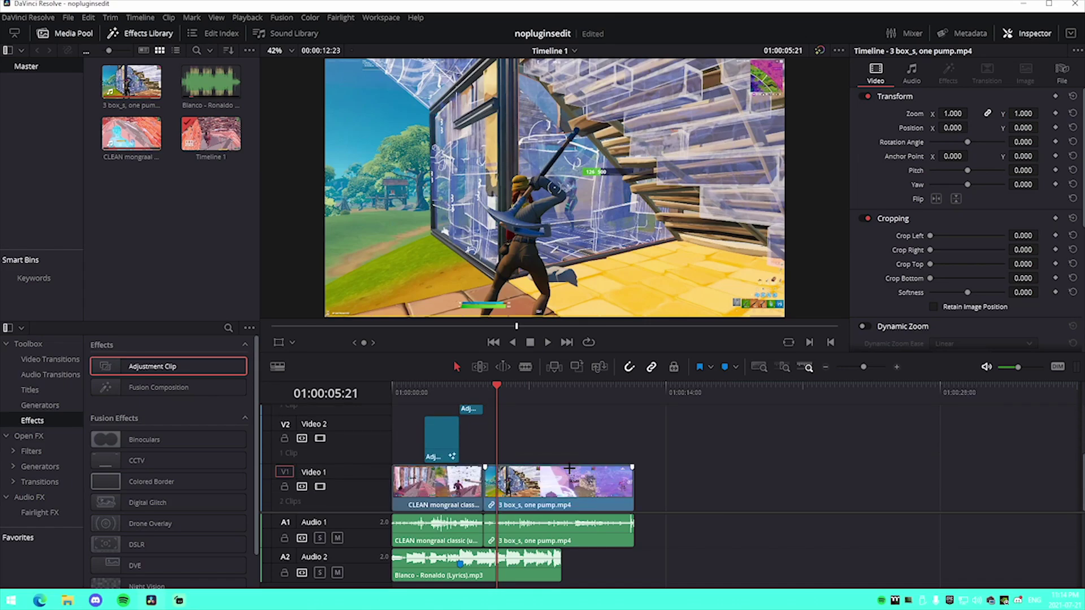
pyautogui.click(51, 359)
pyautogui.scroll(3, 329, 435)
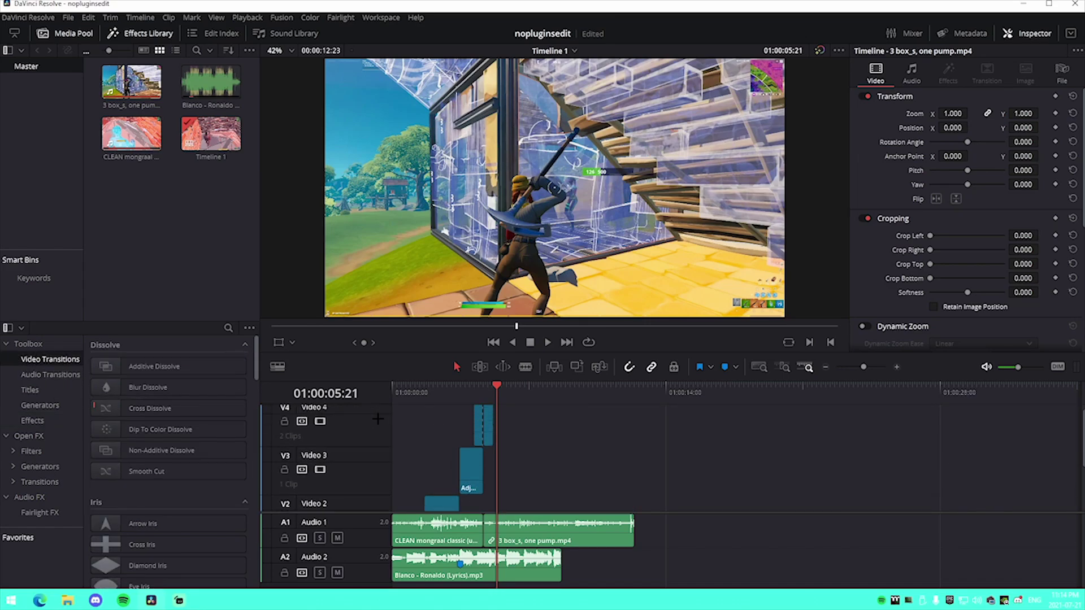
pyautogui.scroll(-3, 330, 436)
pyautogui.moveTo(150, 408); pyautogui.dragTo(477, 495)
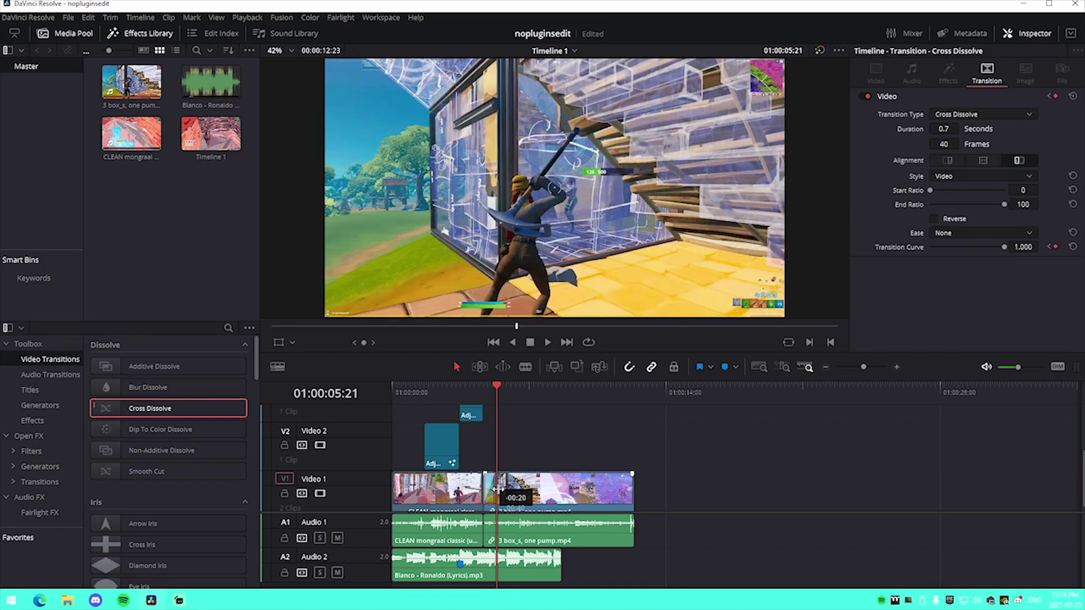
# - Play back the timeline across the cut to preview the Cross Dissolve
pyautogui.moveTo(467, 390); pyautogui.dragTo(471, 395)
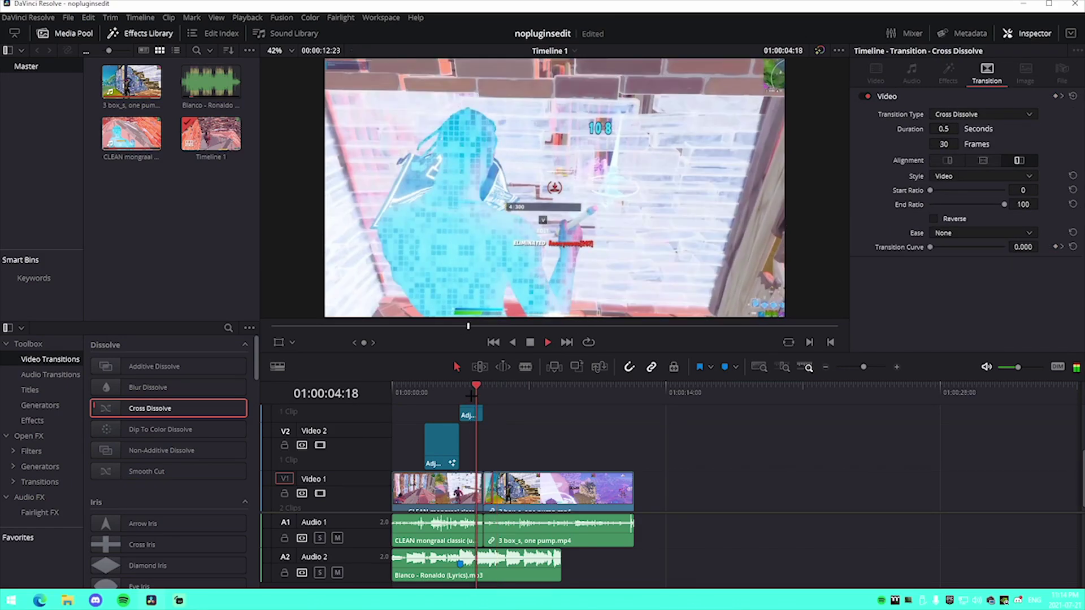
pyautogui.click(493, 465)
pyautogui.press('space')
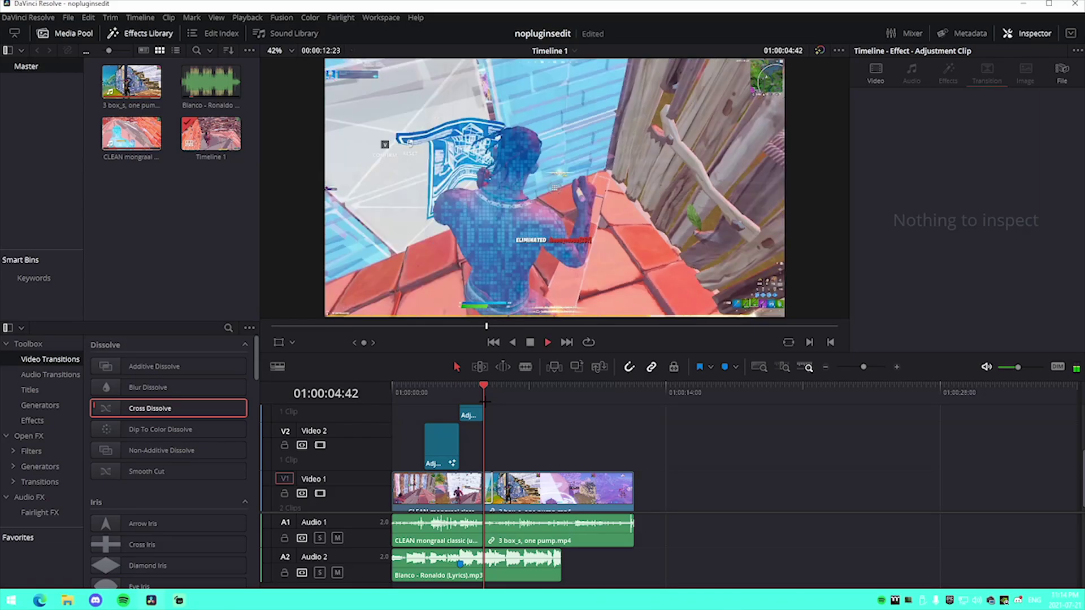
pyautogui.press('space')
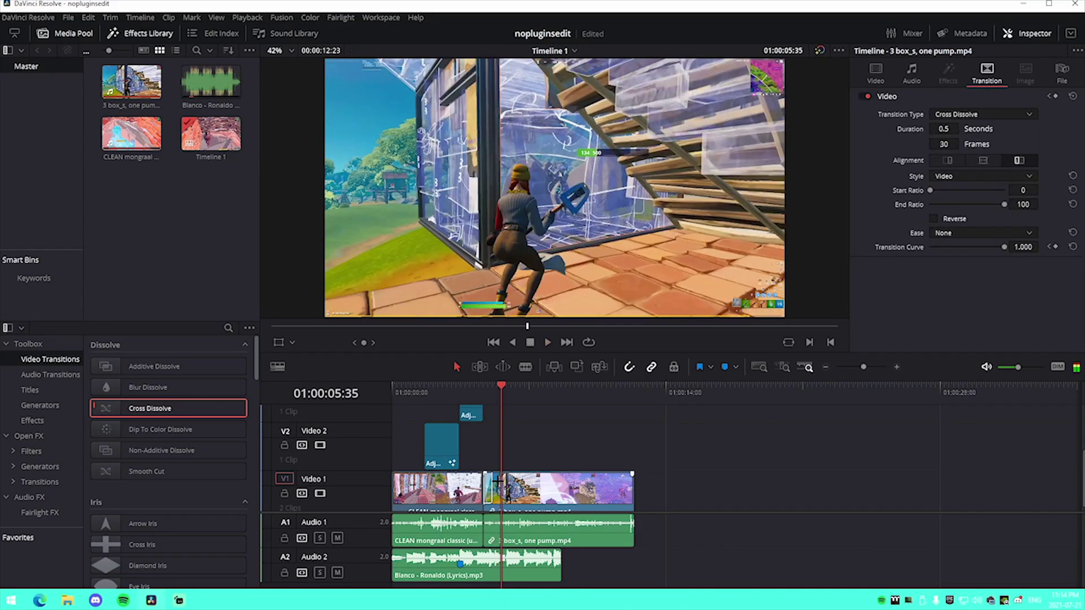
# - Delete the Cross Dissolve from the cut on Video 1
pyautogui.click(492, 482)
pyautogui.press('Delete')
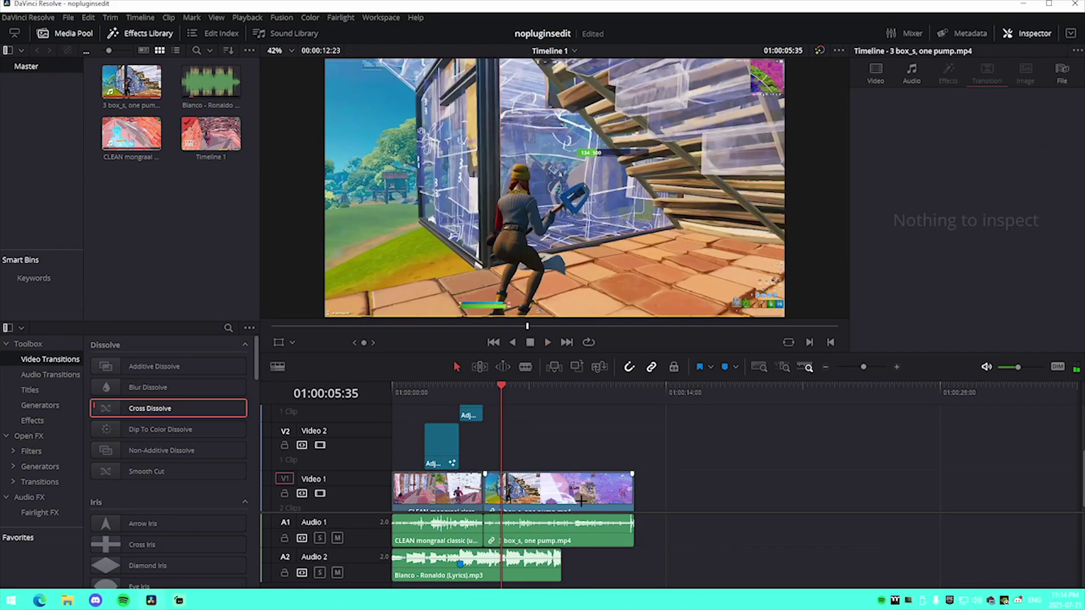
# - Disable the Video 4 track holding the two transition adjustment clips
pyautogui.scroll(2, 588, 458)
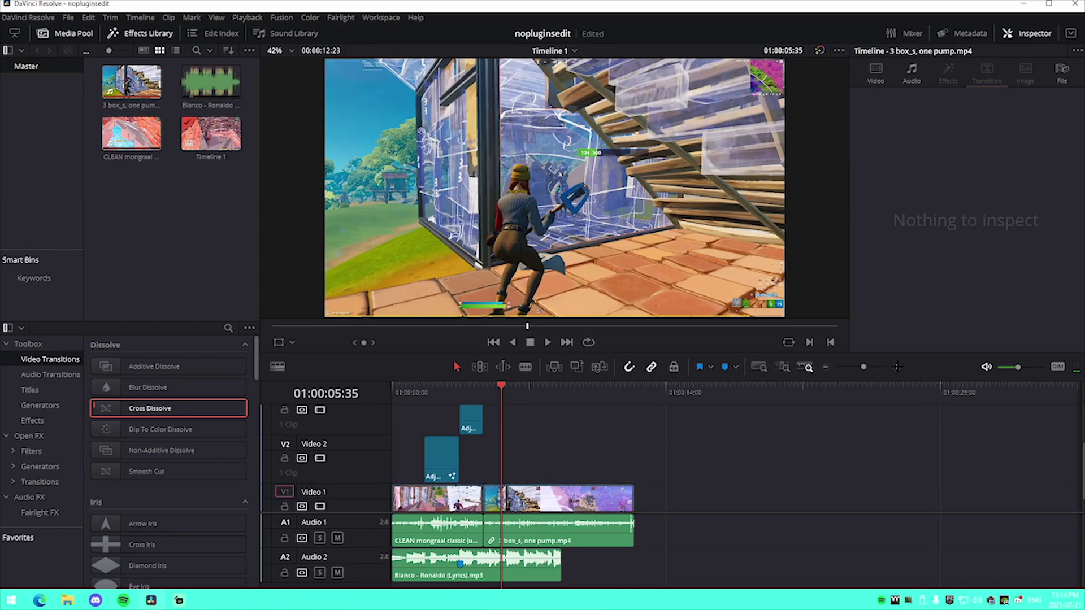
pyautogui.scroll(4, 635, 463)
pyautogui.scroll(2, 636, 463)
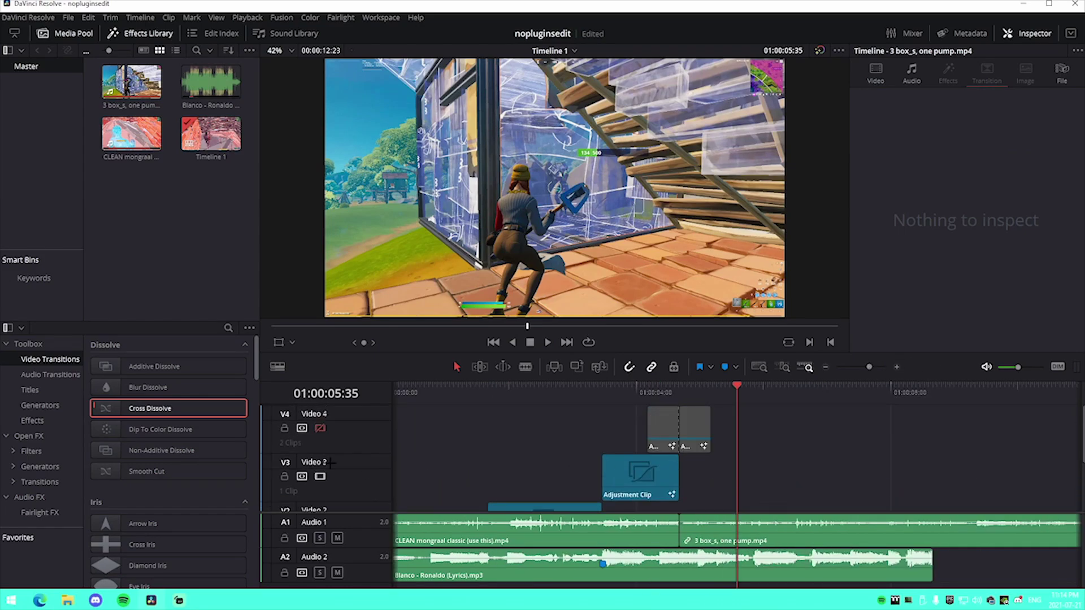